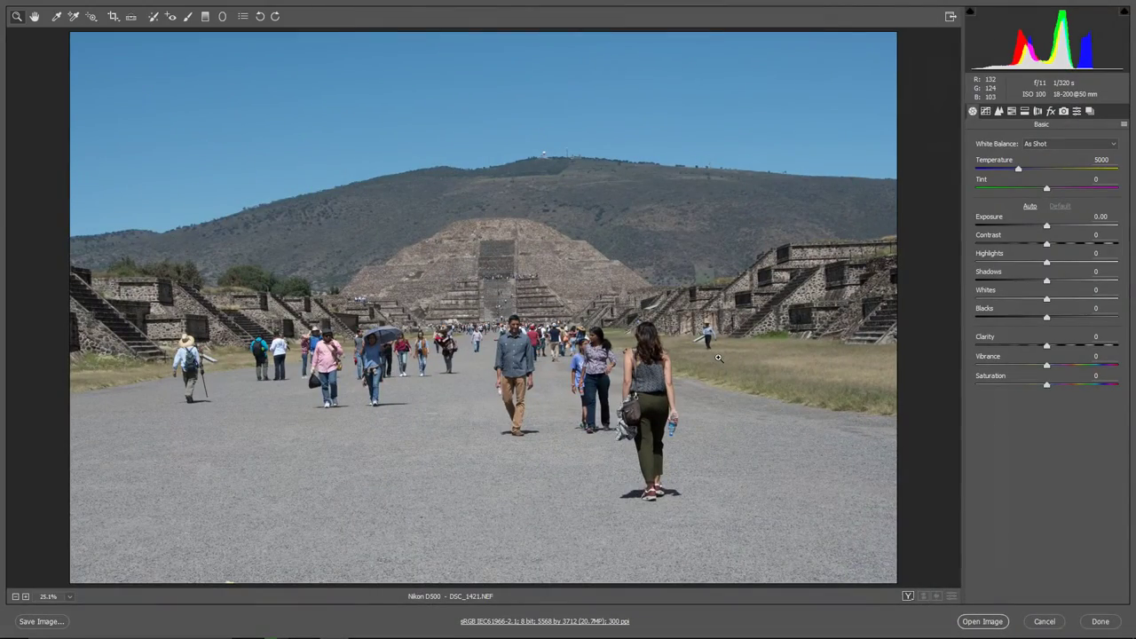
Set the sharpening amount to 56 while previewing the people and pyramid at 100%
key(ctrl+plus)
key(ctrl+plus)
key(ctrl+plus)
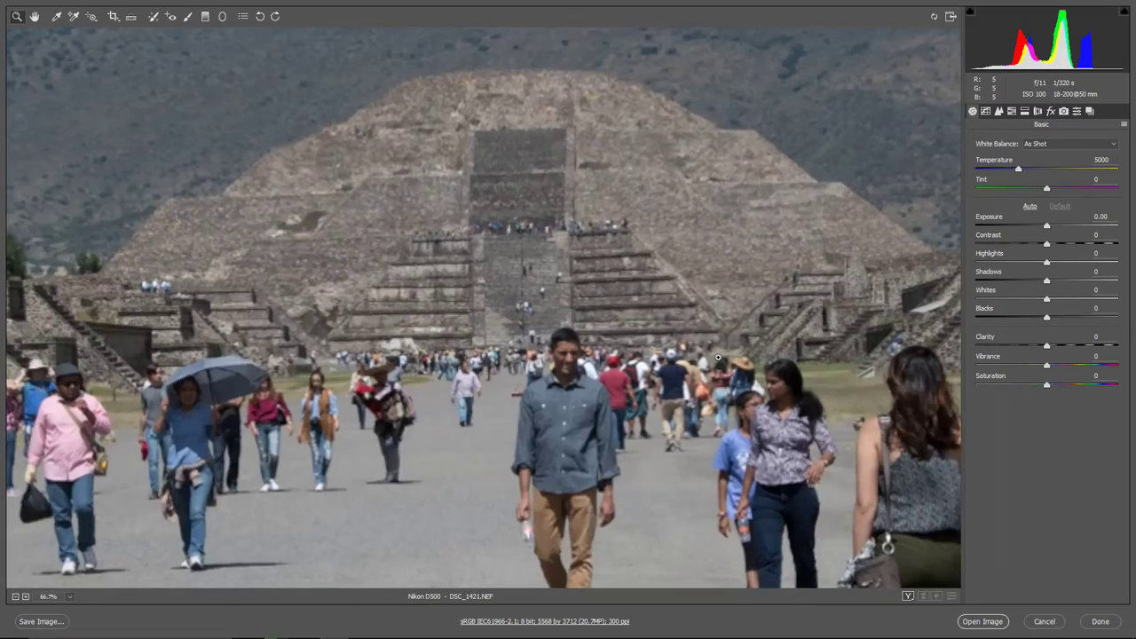
key(ctrl+plus)
key(ctrl+plus)
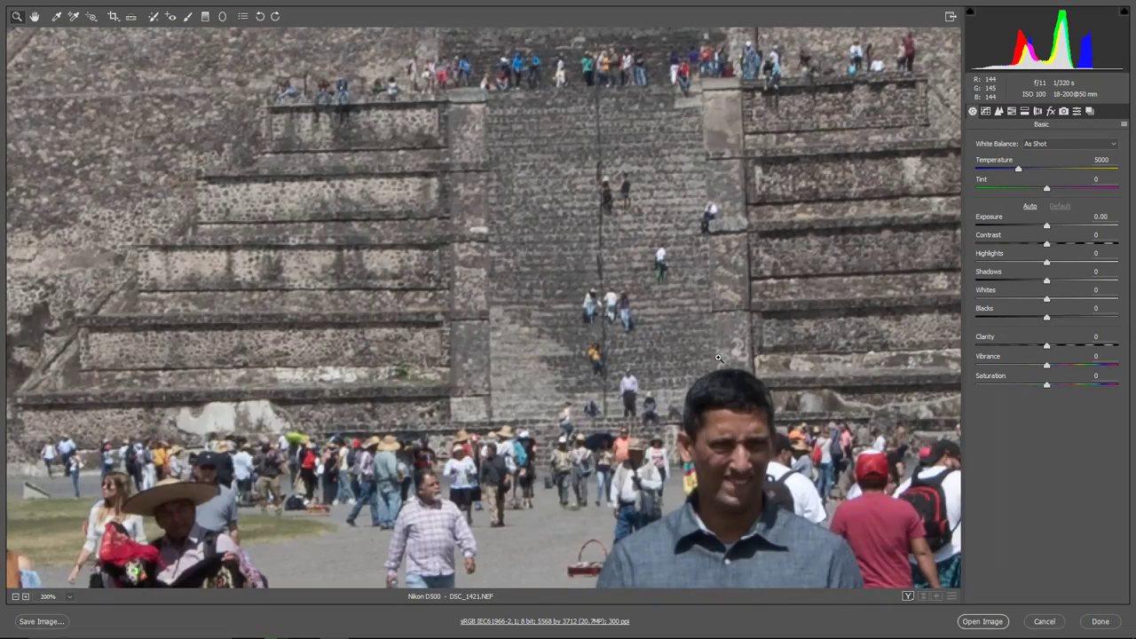
key(ctrl+minus)
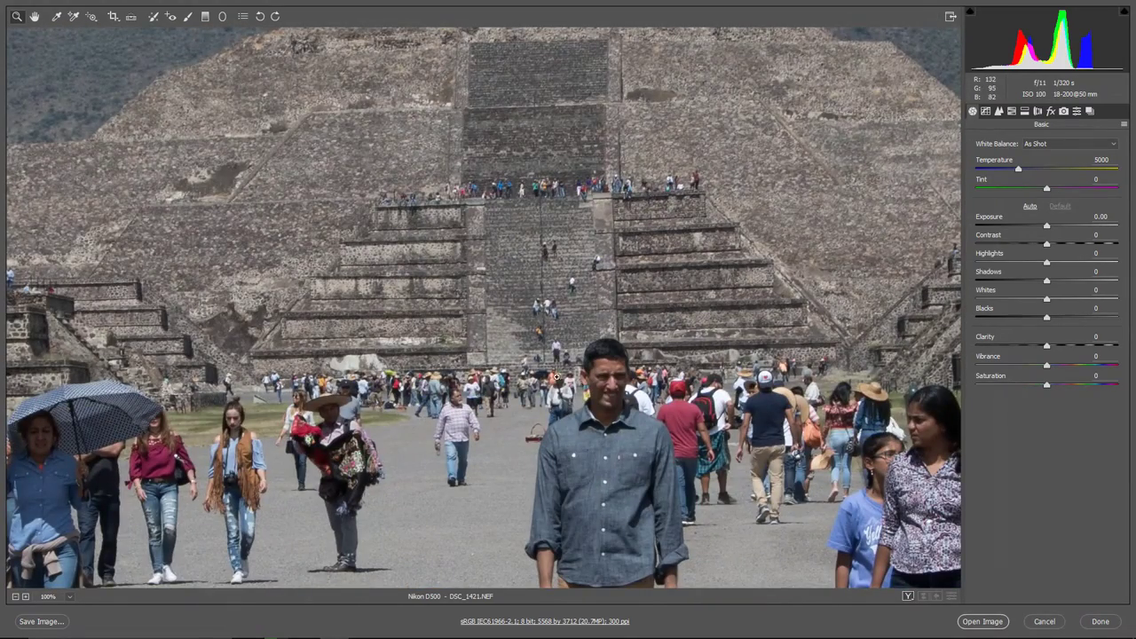
drag(515, 351, 754, 451)
drag(537, 437, 547, 251)
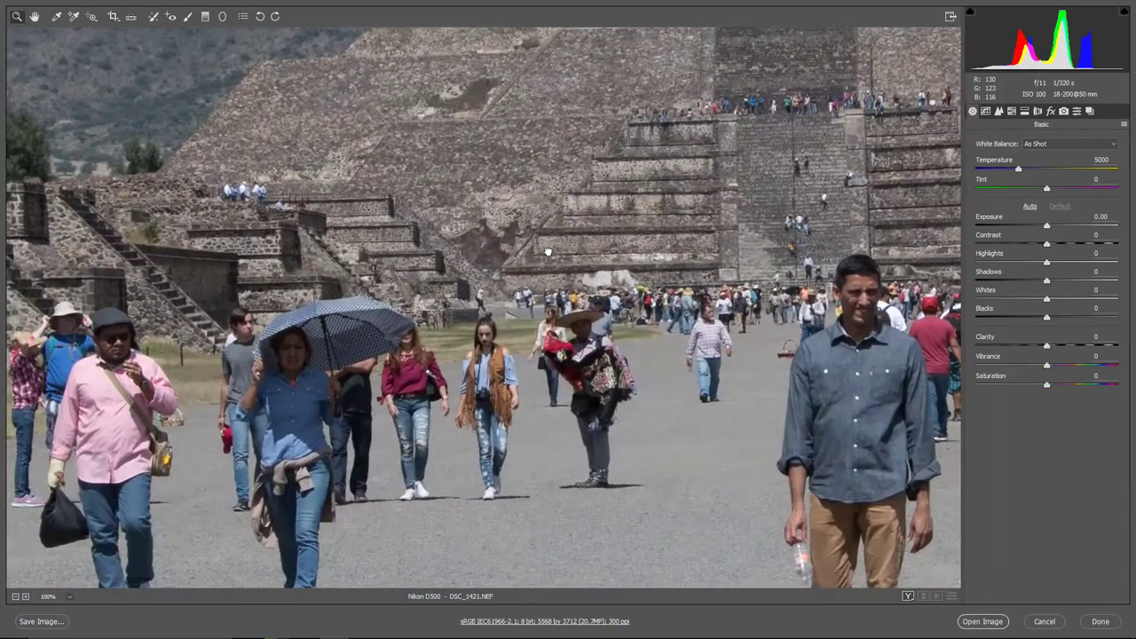
click(998, 111)
click(1006, 161)
drag(1008, 162, 1028, 165)
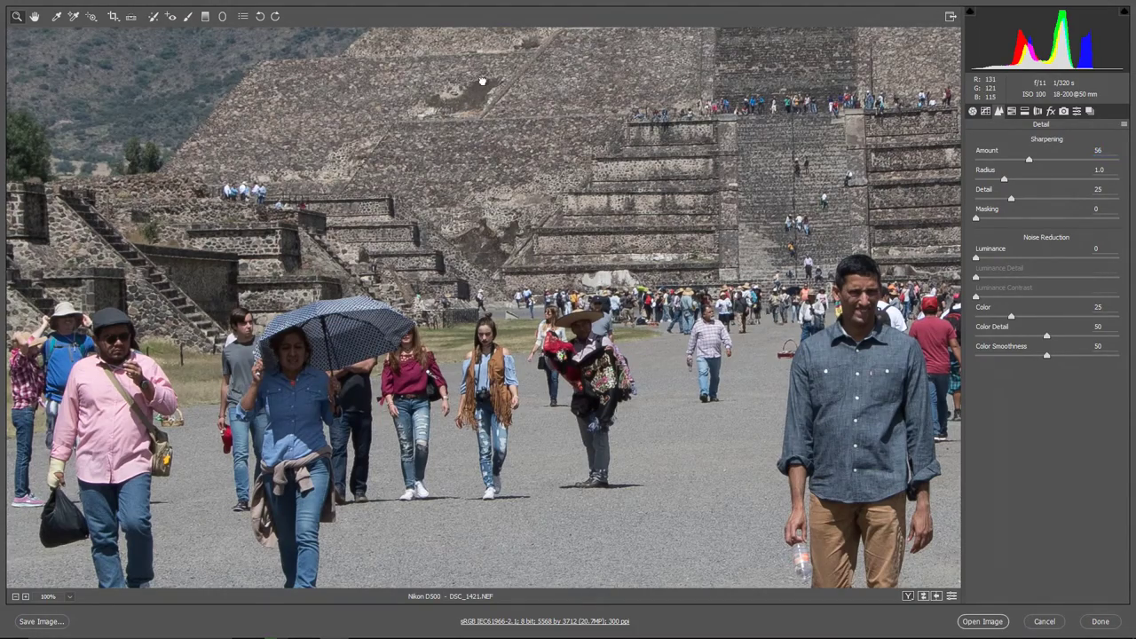
Examine the sky, the hilltop and the pyramid for noise and sharpening quality
drag(475, 62, 542, 395)
drag(532, 142, 542, 432)
drag(532, 230, 532, 488)
drag(367, 302, 345, 343)
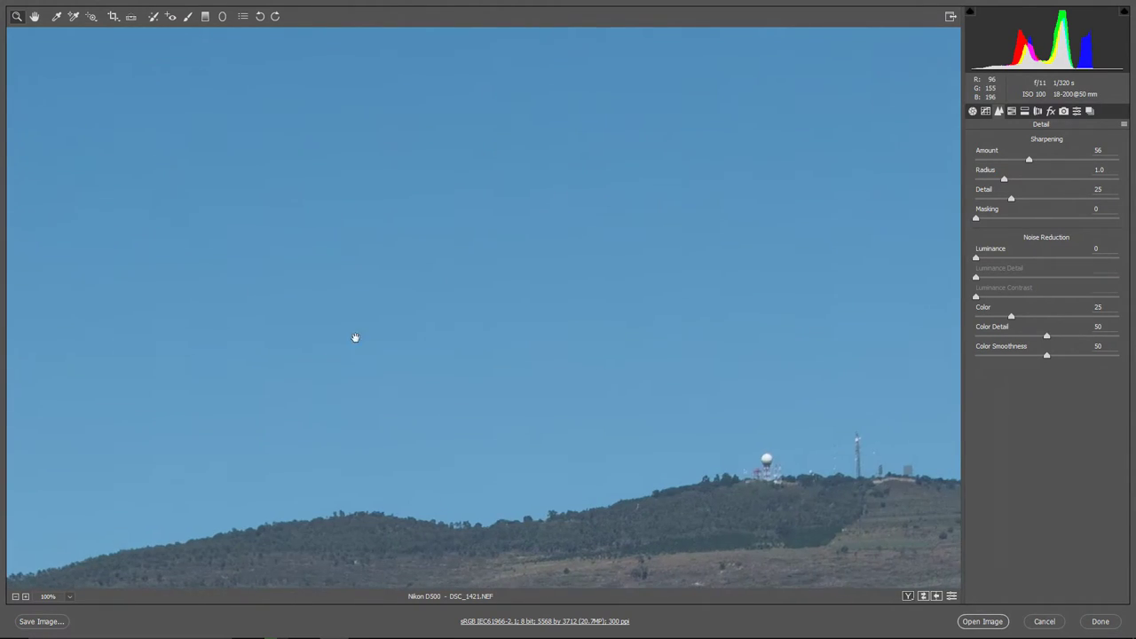
drag(494, 306, 388, 145)
drag(469, 456, 380, 151)
scroll(574, 265, down, 3)
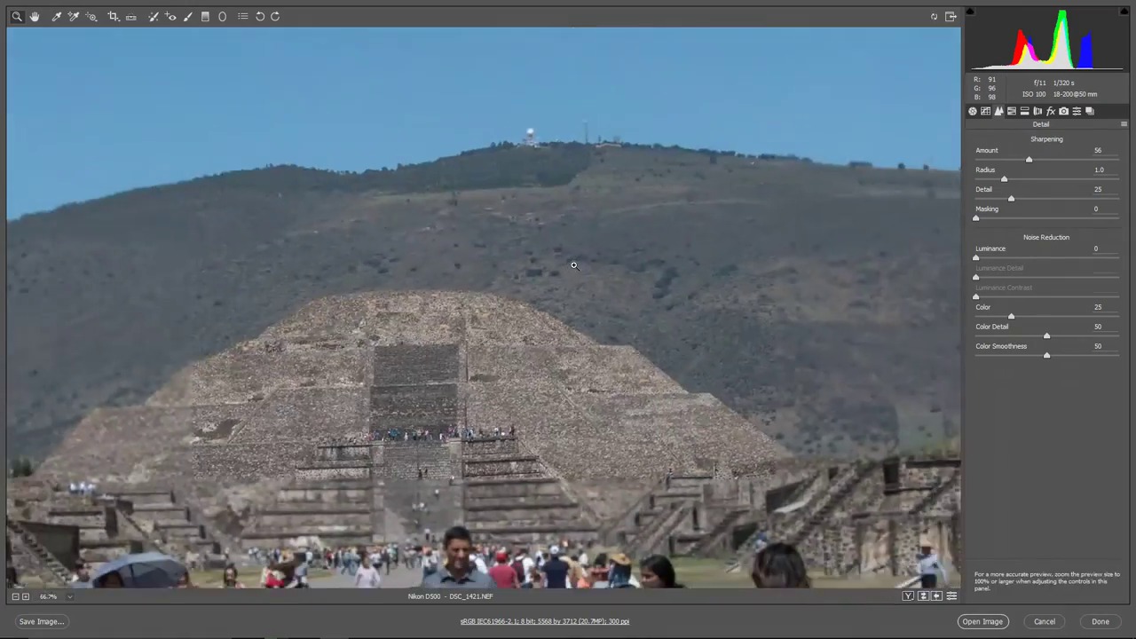
scroll(573, 265, down, 2)
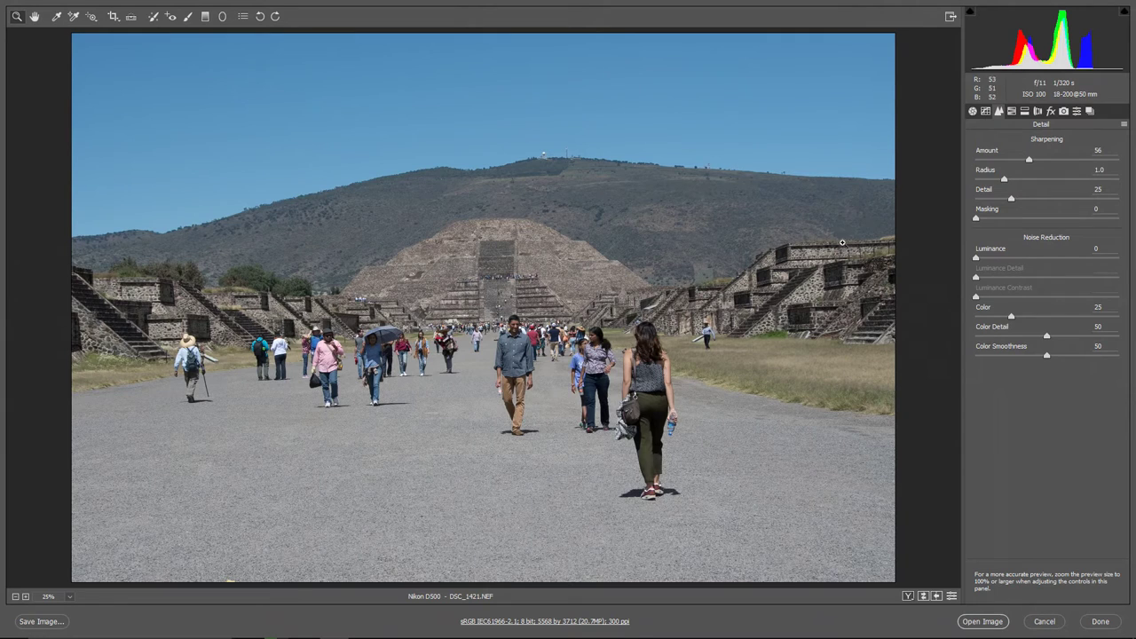
Raise the photo's Shadows to +63 and its Vibrance to +31
click(972, 111)
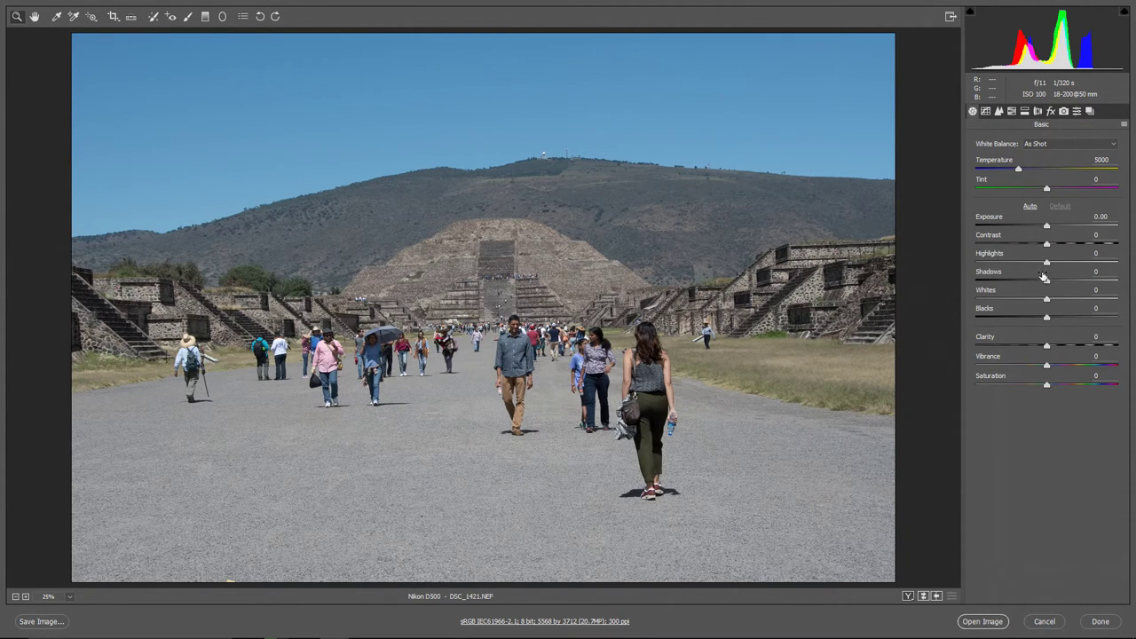
drag(1046, 280, 1093, 279)
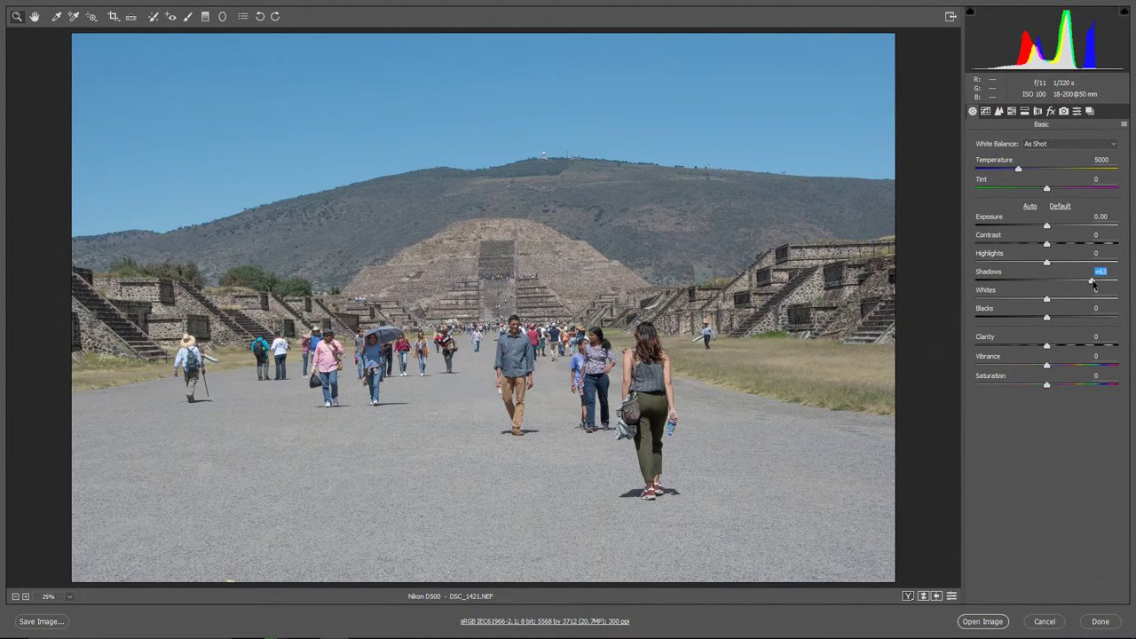
drag(1048, 368, 1070, 364)
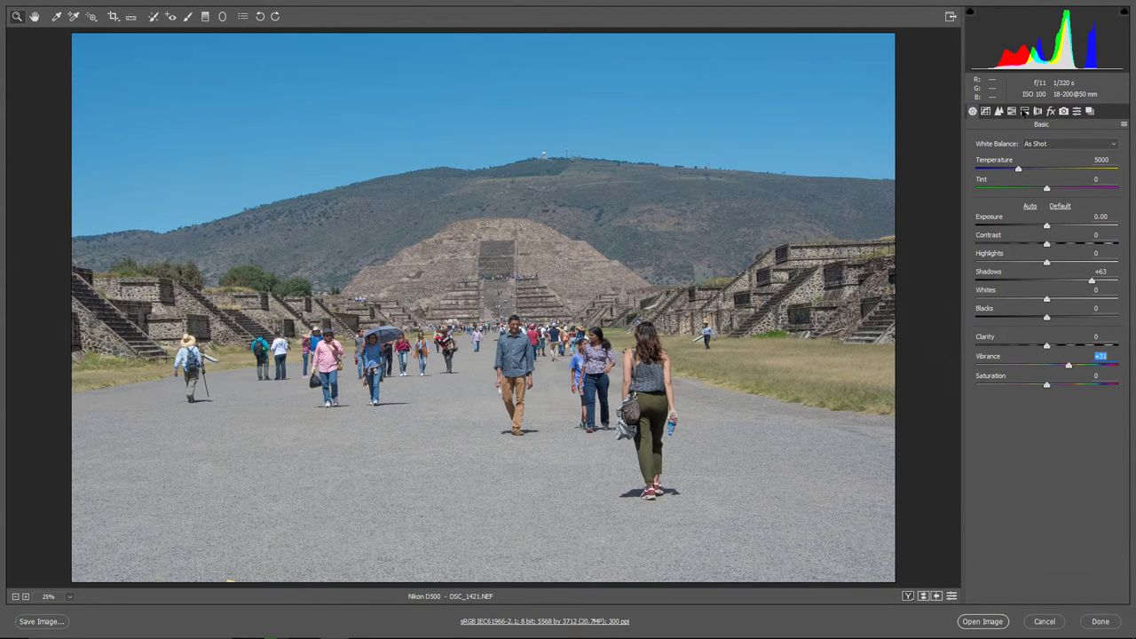
Enable the lens profile corrections for the photo
click(1038, 111)
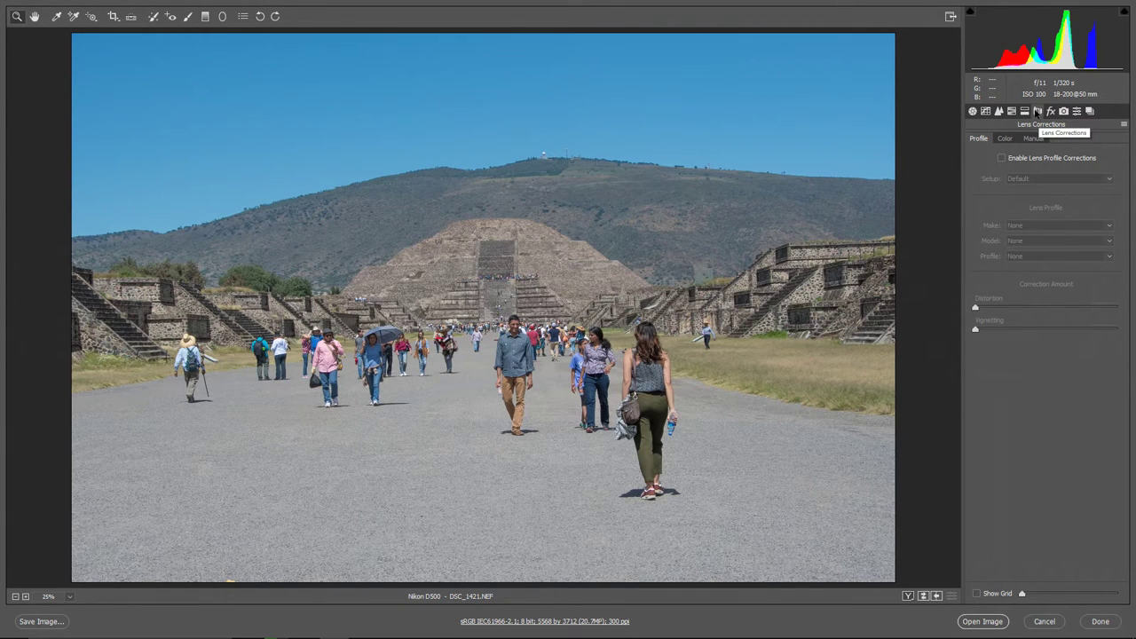
click(1001, 159)
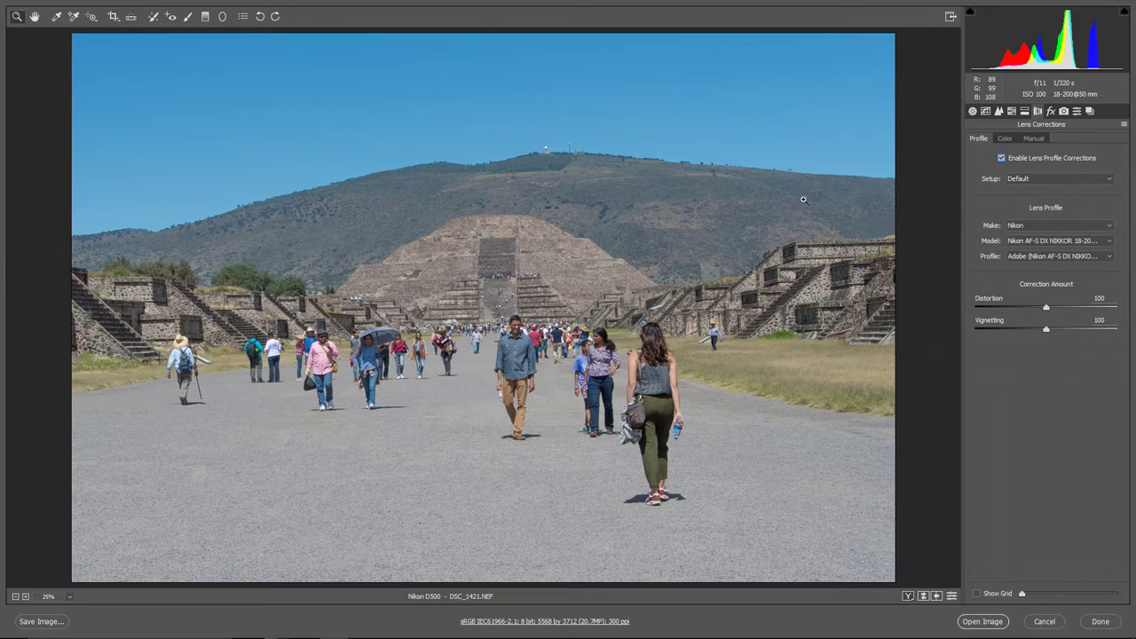
With the color lens corrections open, inspect the edges of the man with the straw hat and walking stick for color fringing
click(1010, 140)
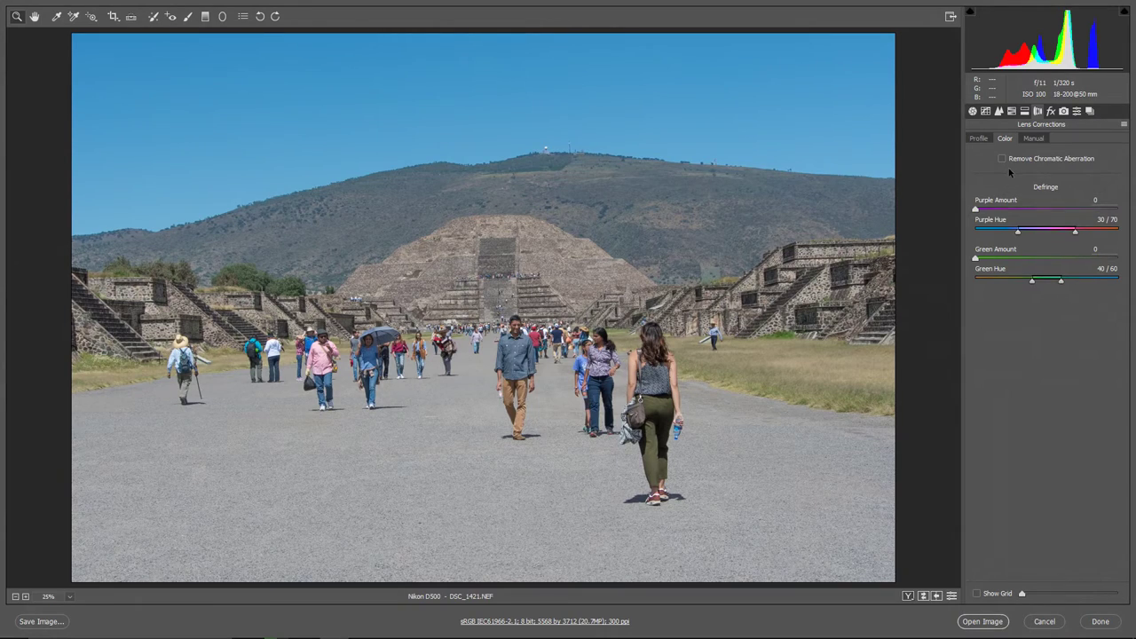
key(ctrl+equal)
key(ctrl+equal)
key(ctrl+equal)
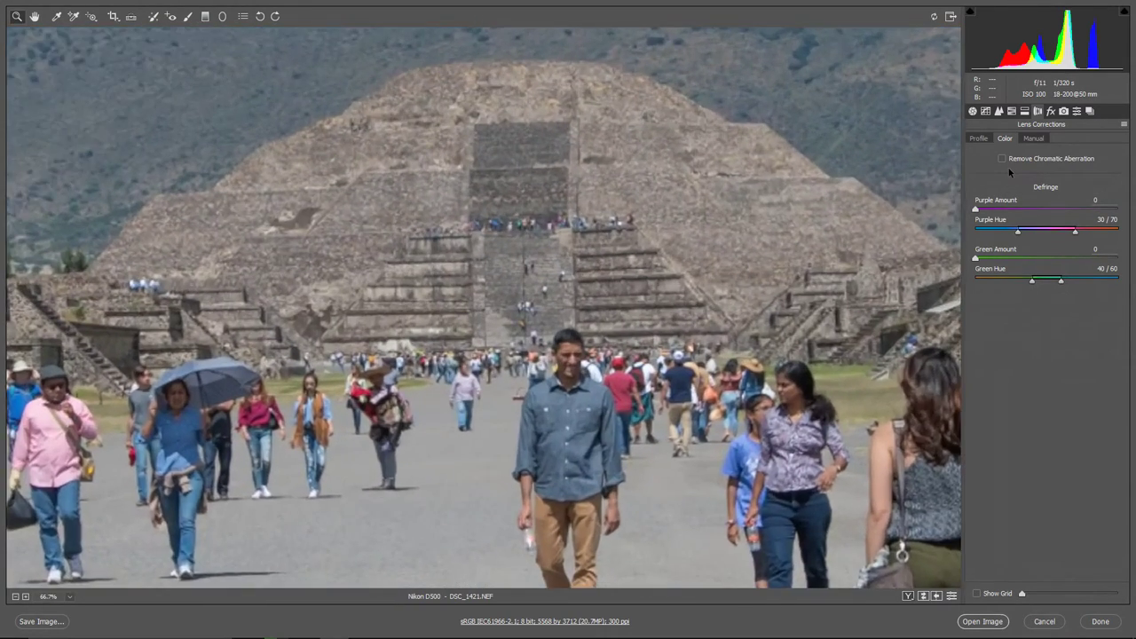
key(ctrl+equal)
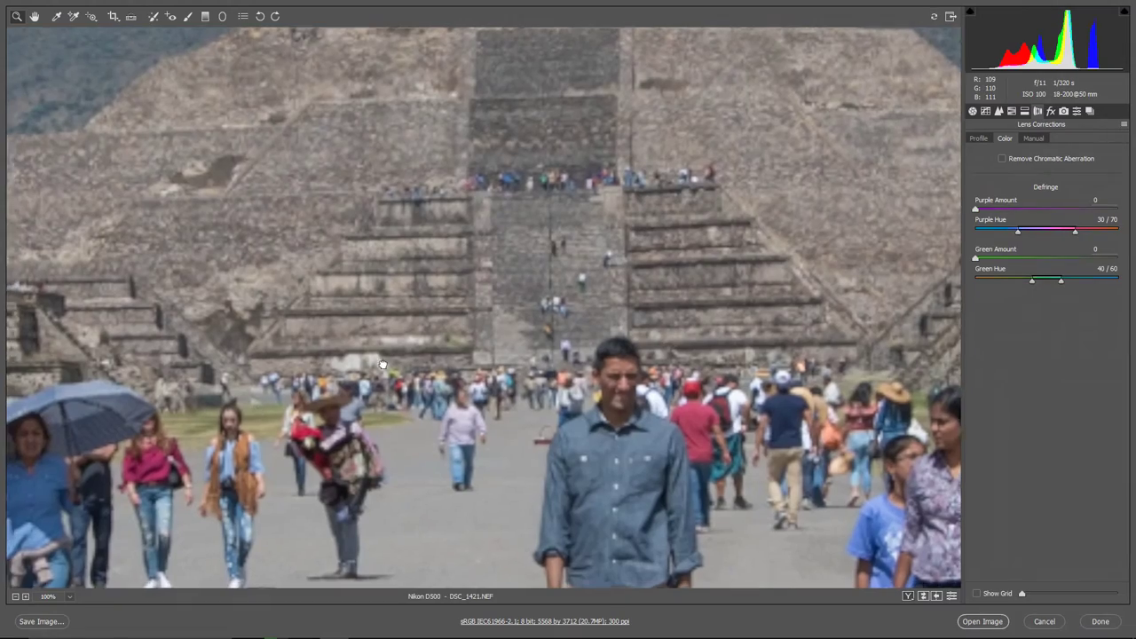
scroll(382, 364, down, 10)
scroll(383, 364, left, 8)
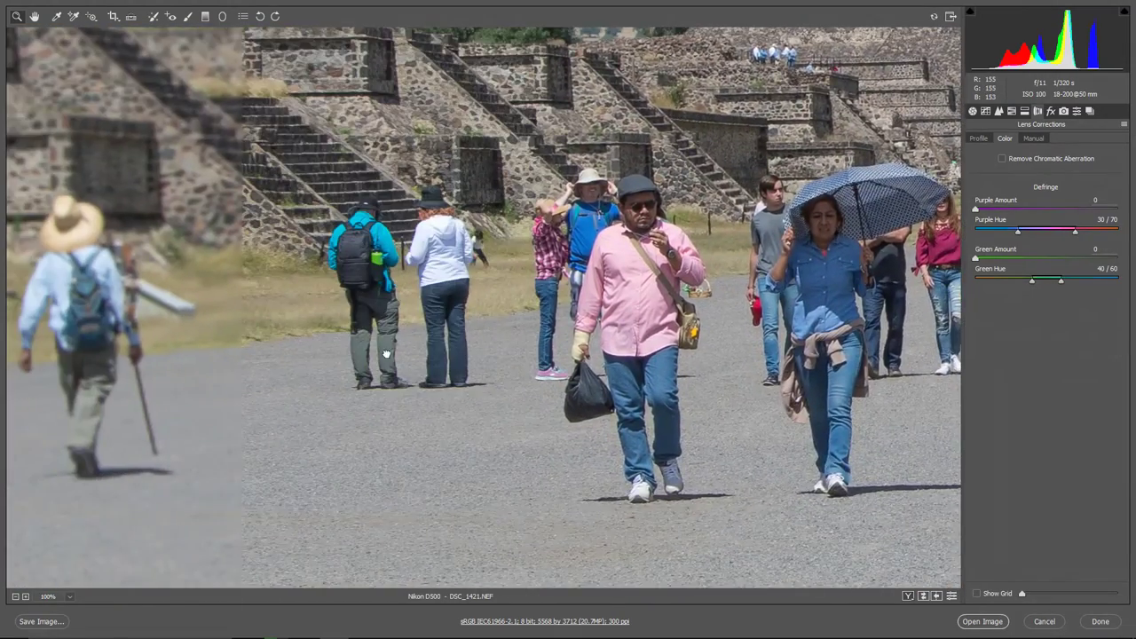
drag(386, 354, 608, 280)
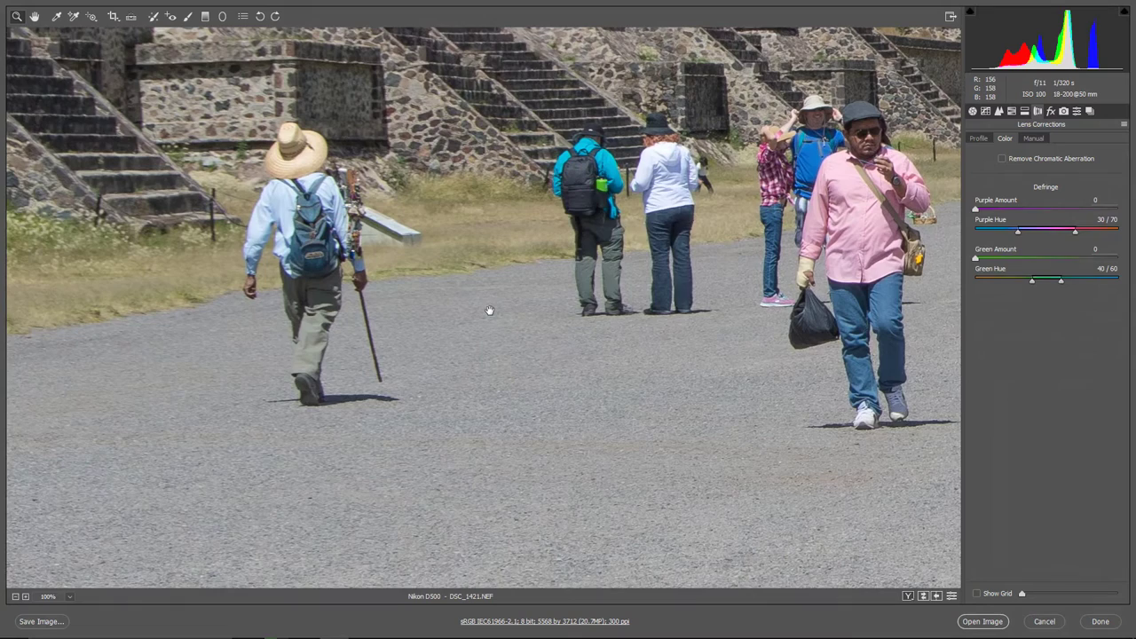
drag(489, 310, 542, 301)
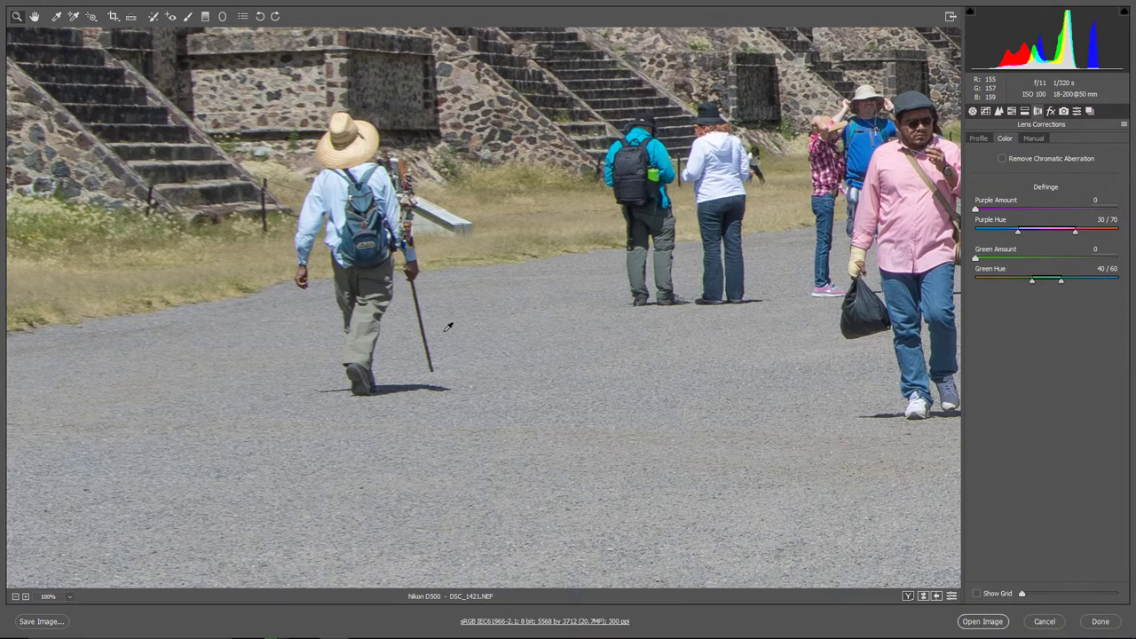
key(ctrl+plus)
key(ctrl+plus)
drag(338, 342, 581, 310)
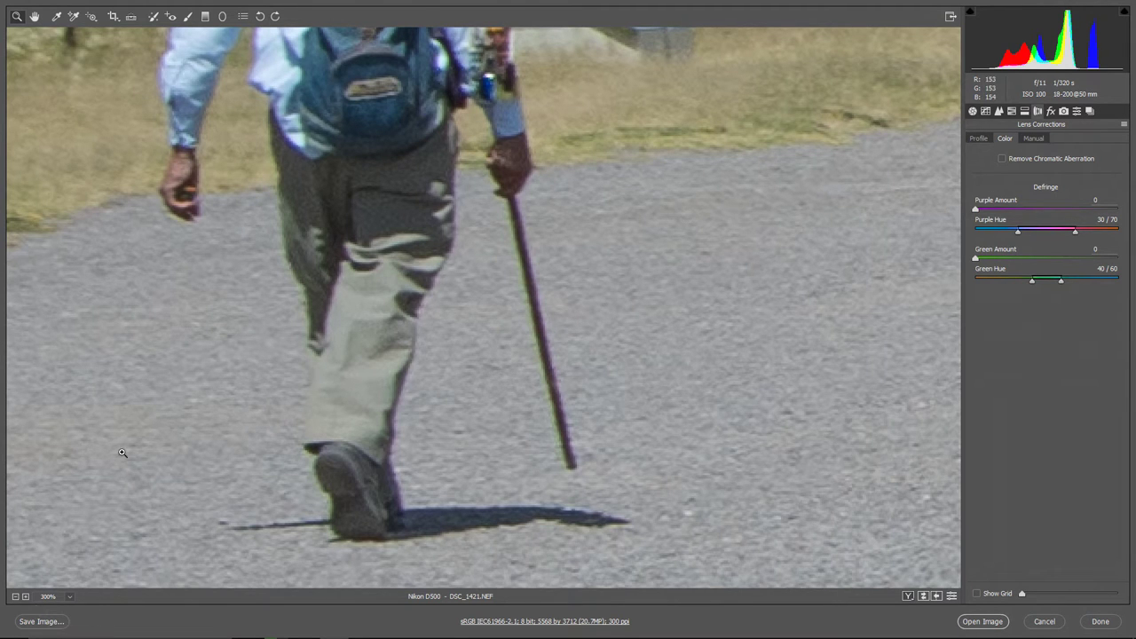
key(ctrl+minus)
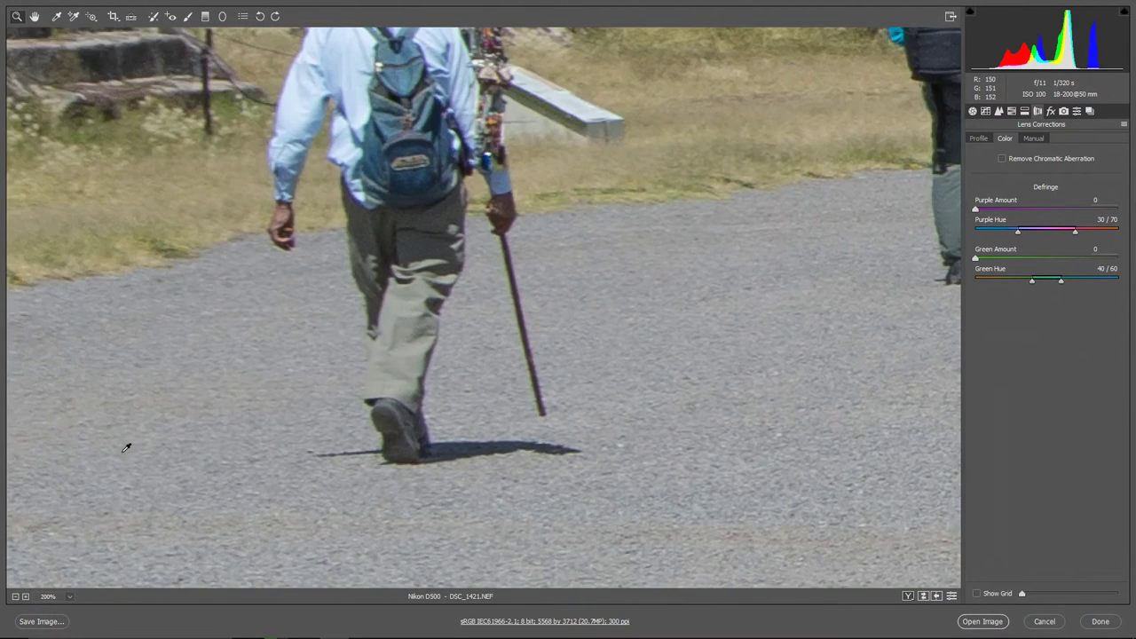
key(ctrl+minus)
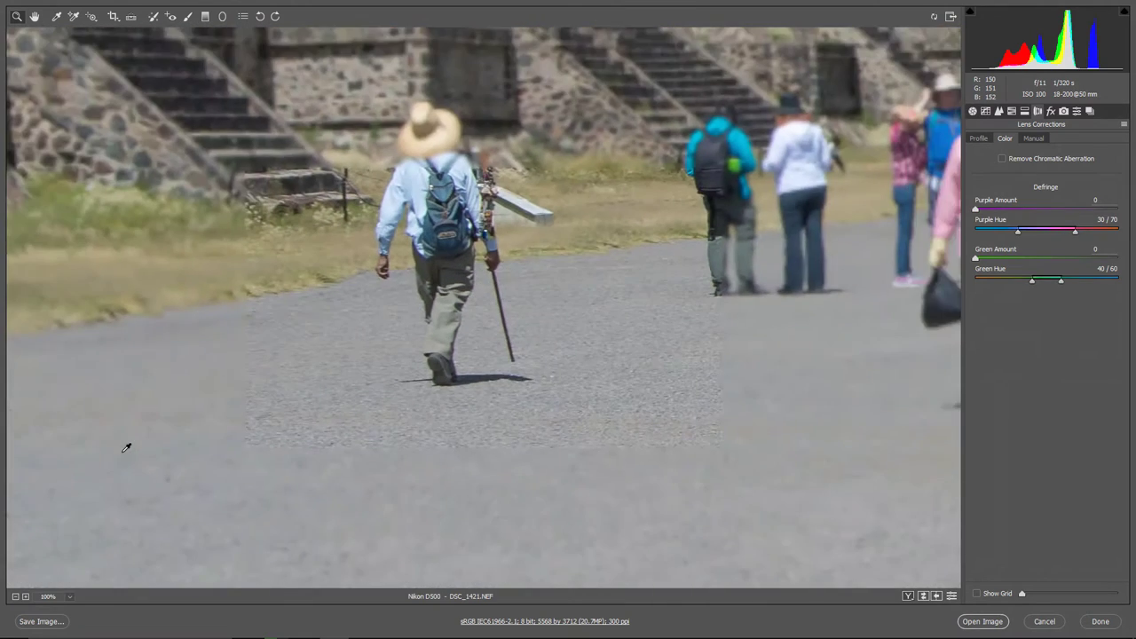
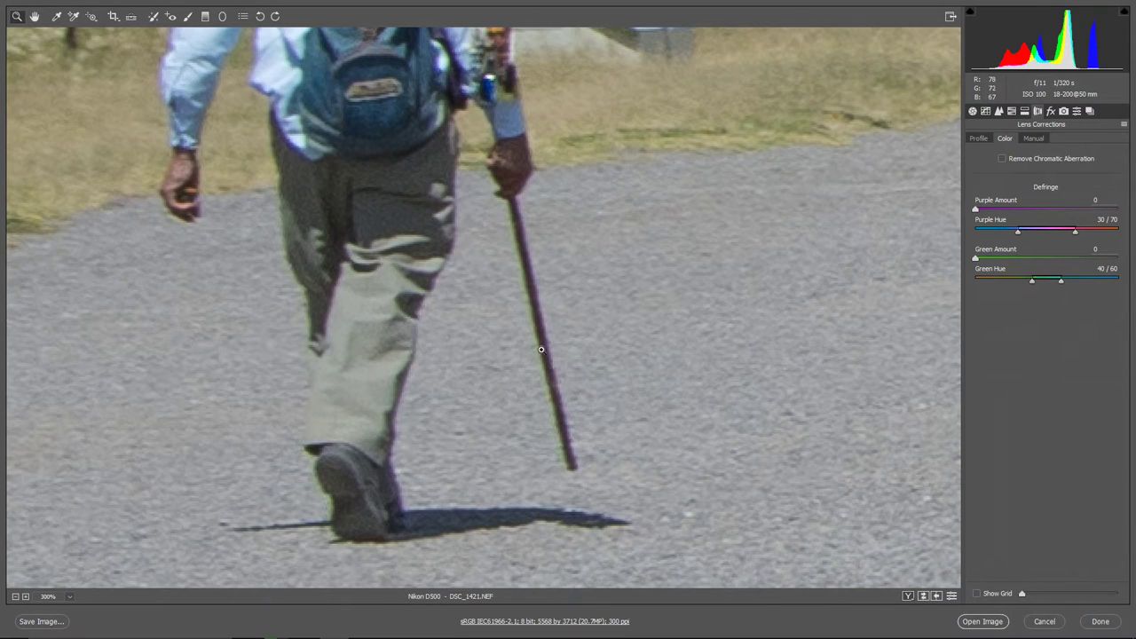
Turn on the removal of chromatic aberration, comparing the walking stick's edges with and without it
click(1002, 158)
click(1002, 159)
click(1002, 159)
Try raising the purple and green Defringe amounts, and return both to 0
drag(976, 210, 982, 209)
drag(976, 258, 989, 261)
drag(984, 211, 976, 211)
drag(983, 257, 971, 262)
Check the whole corrected photo and open it in Photoshop
key(ctrl+alt+0)
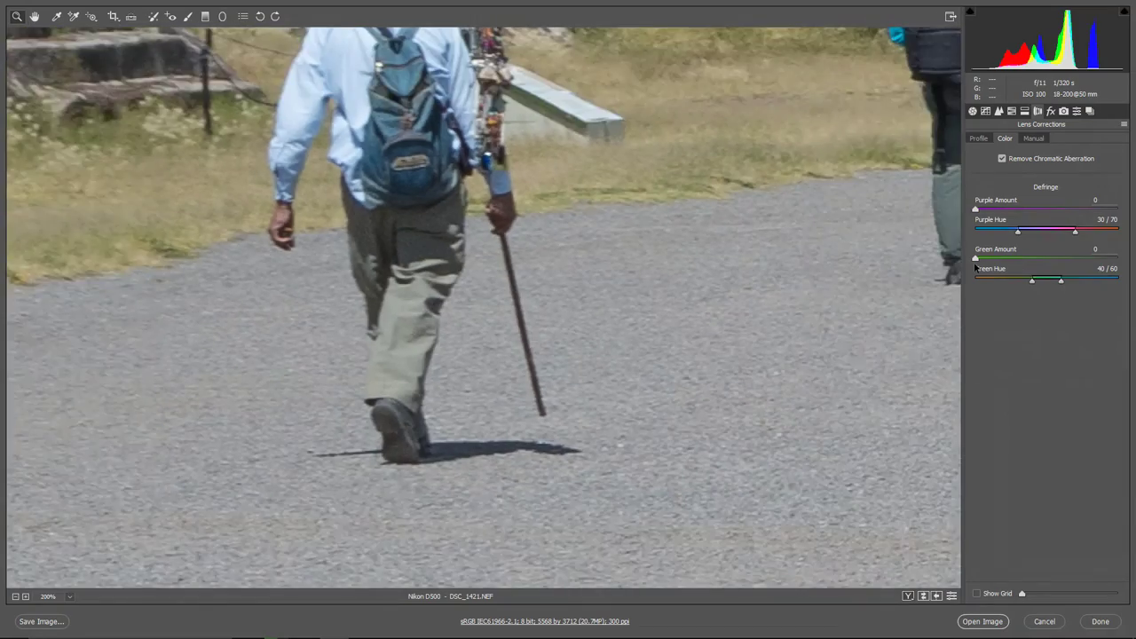
key(ctrl+0)
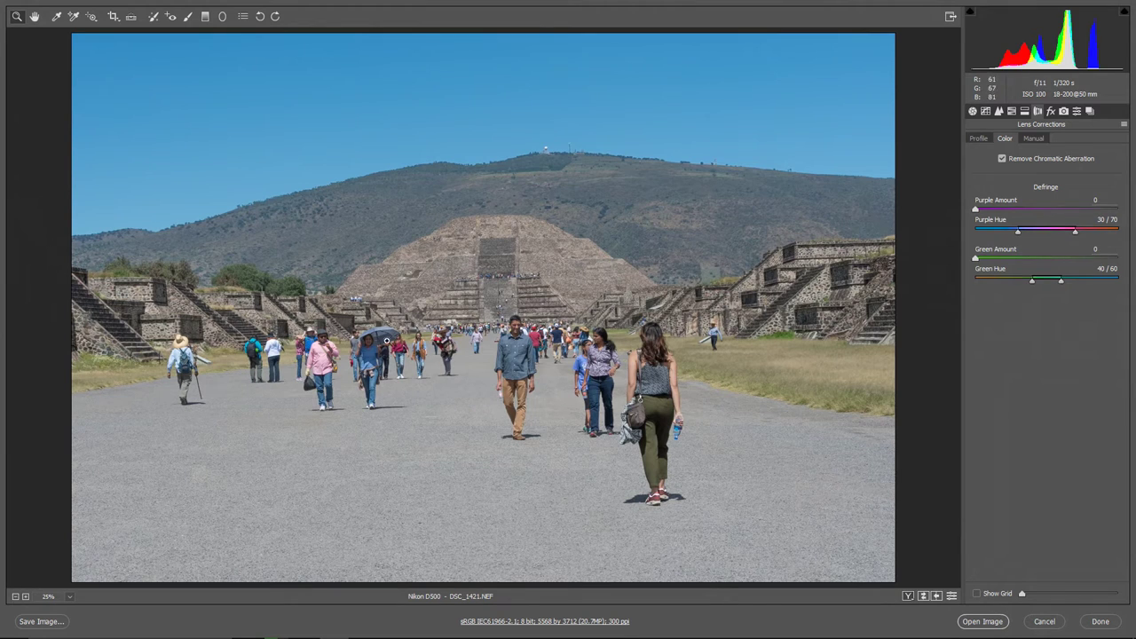
click(980, 621)
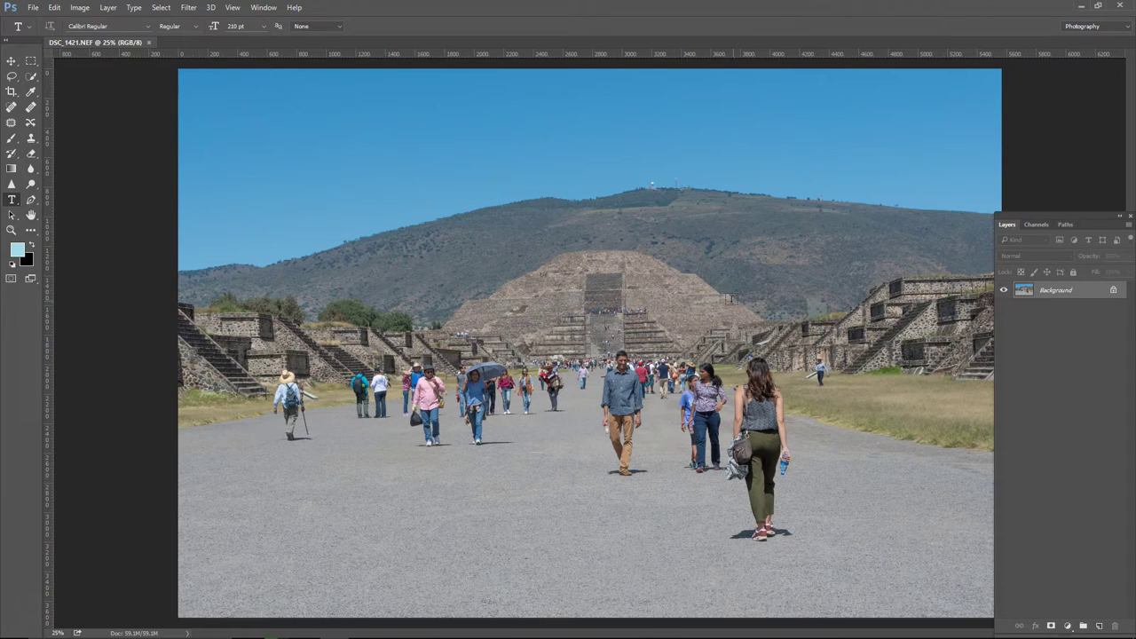
Display the grid over the image
click(232, 8)
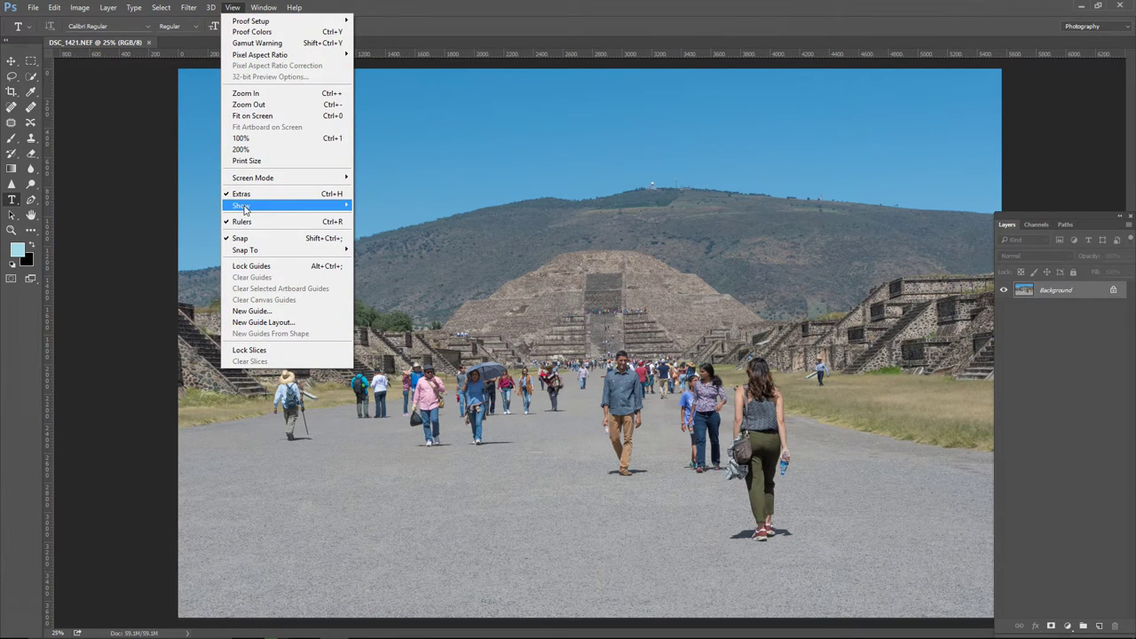
mouse_move(246, 210)
click(125, 238)
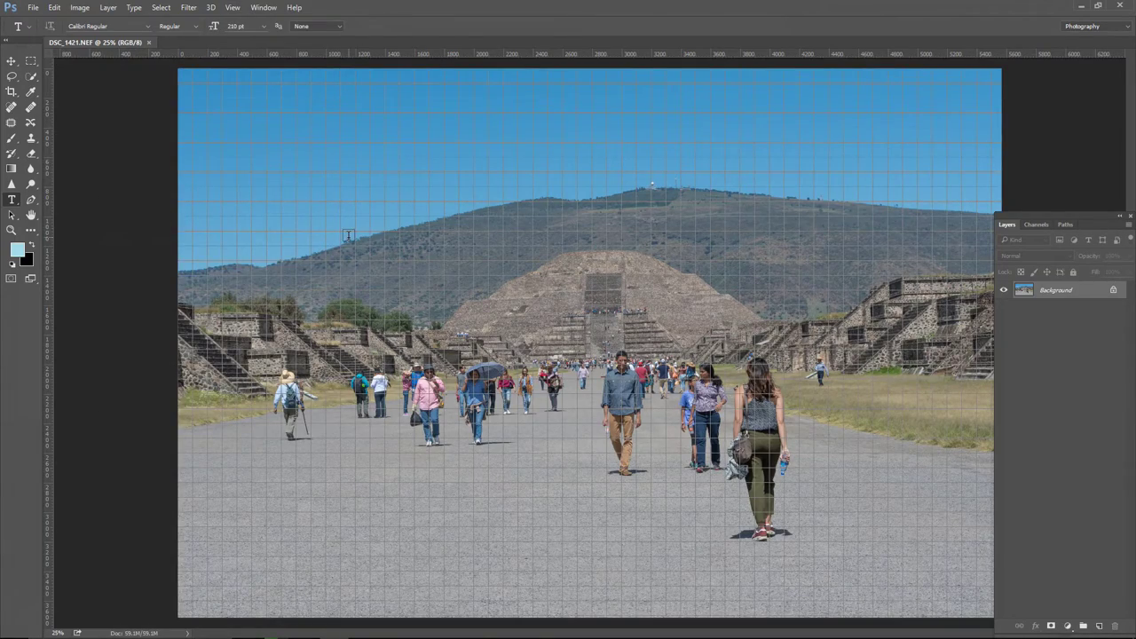
Check the pyramid and the surrounding structures against the grid lines for tilt
key(ctrl+plus)
key(ctrl+plus)
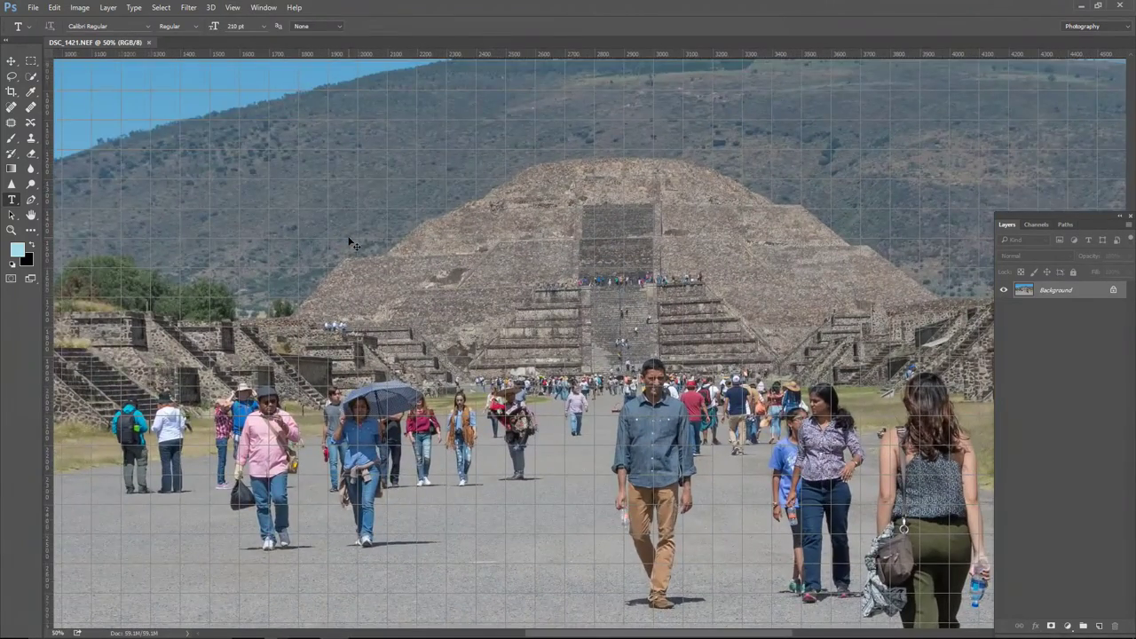
key(ctrl+plus)
drag(355, 235, 351, 215)
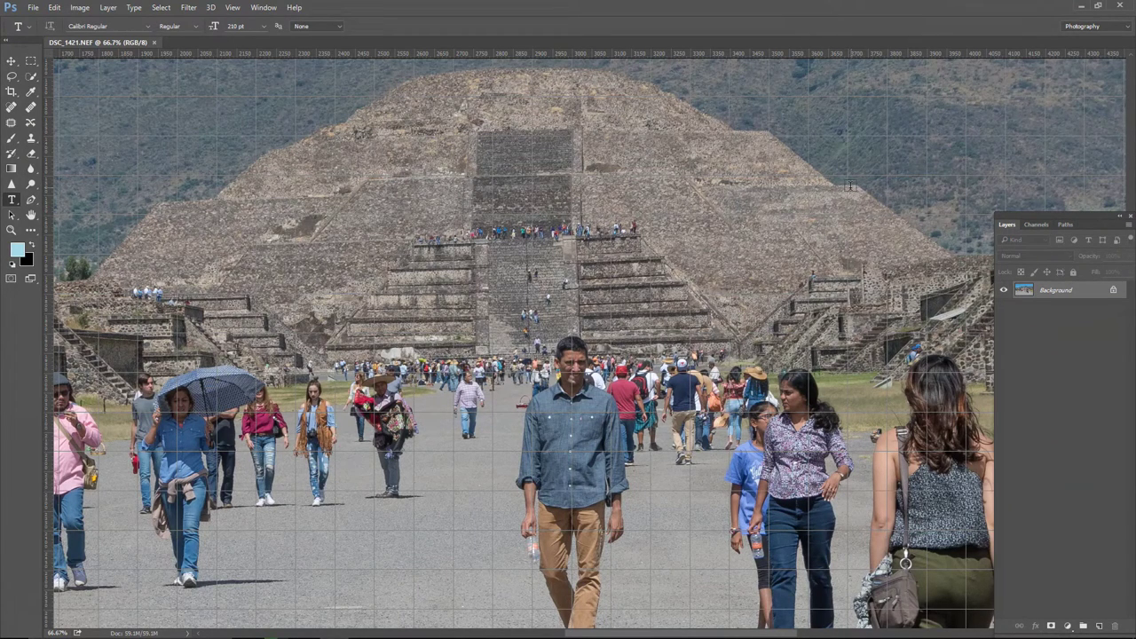
key(ctrl+minus)
key(ctrl+minus)
key(ctrl+minus)
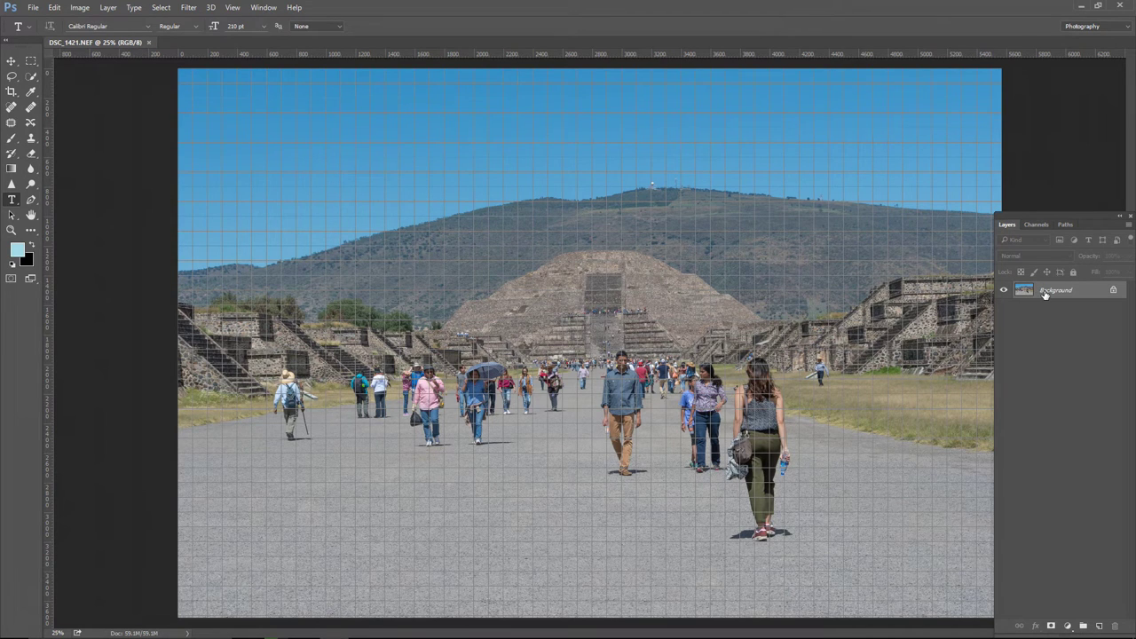
Duplicate the Background layer and rotate the copy about 1.4° clockwise to level the photo against the grid
drag(1044, 293, 1102, 626)
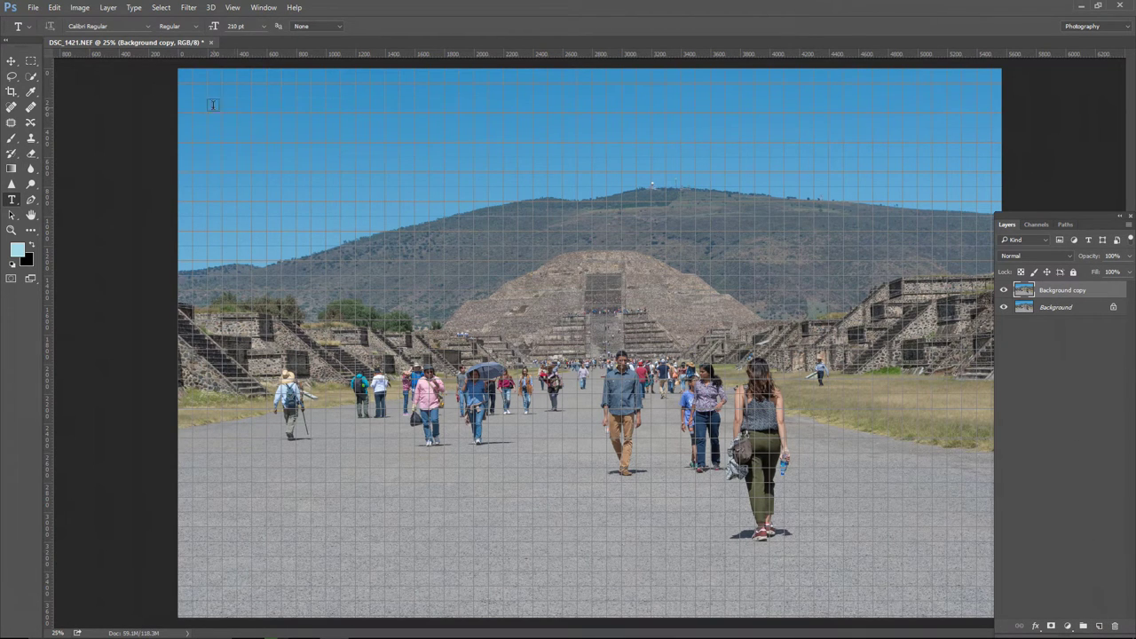
click(55, 8)
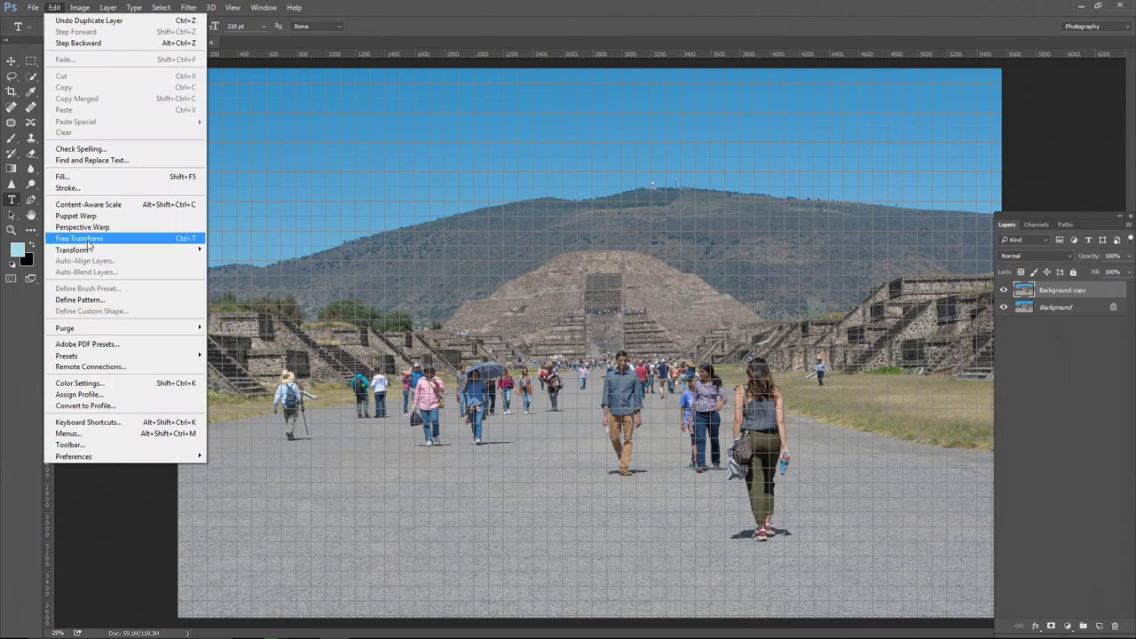
mouse_move(167, 251)
click(230, 276)
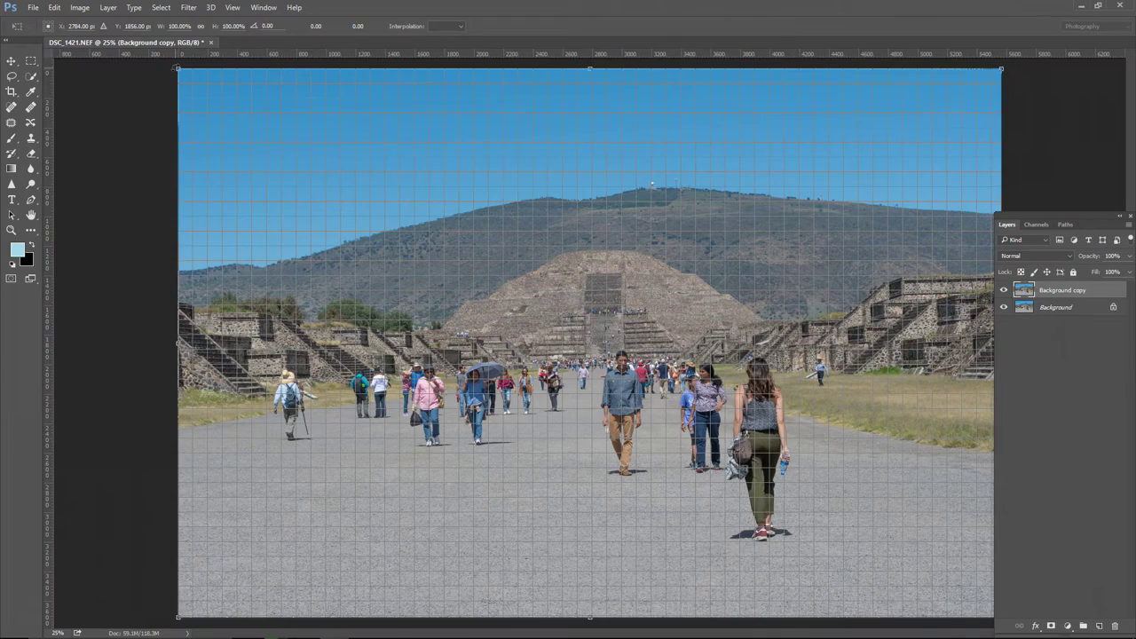
drag(174, 64, 202, 42)
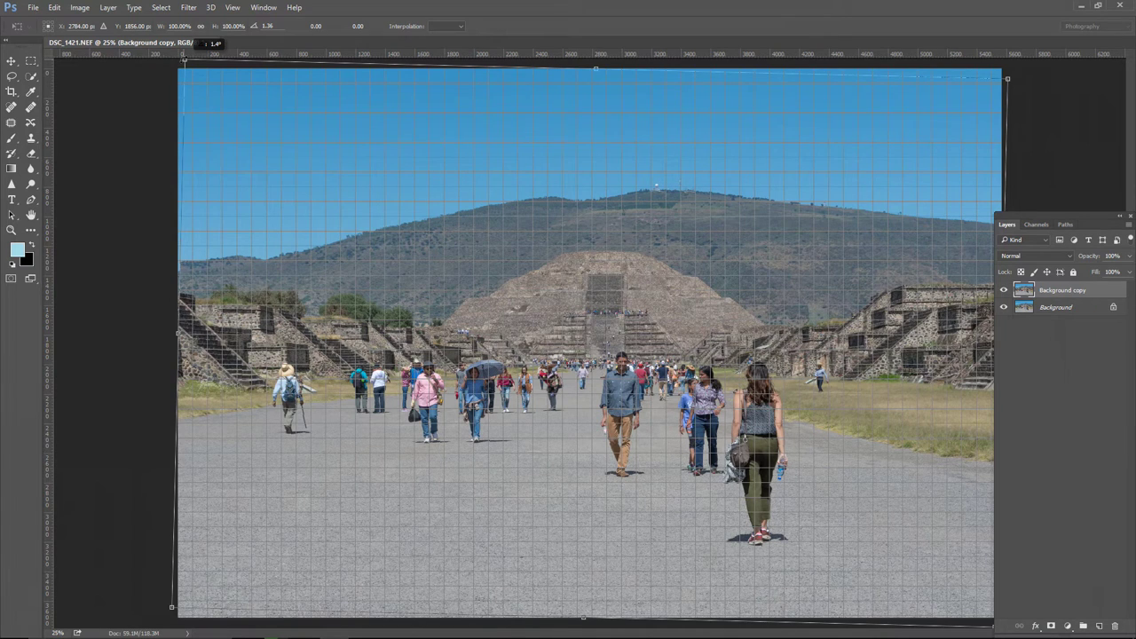
drag(202, 41, 202, 42)
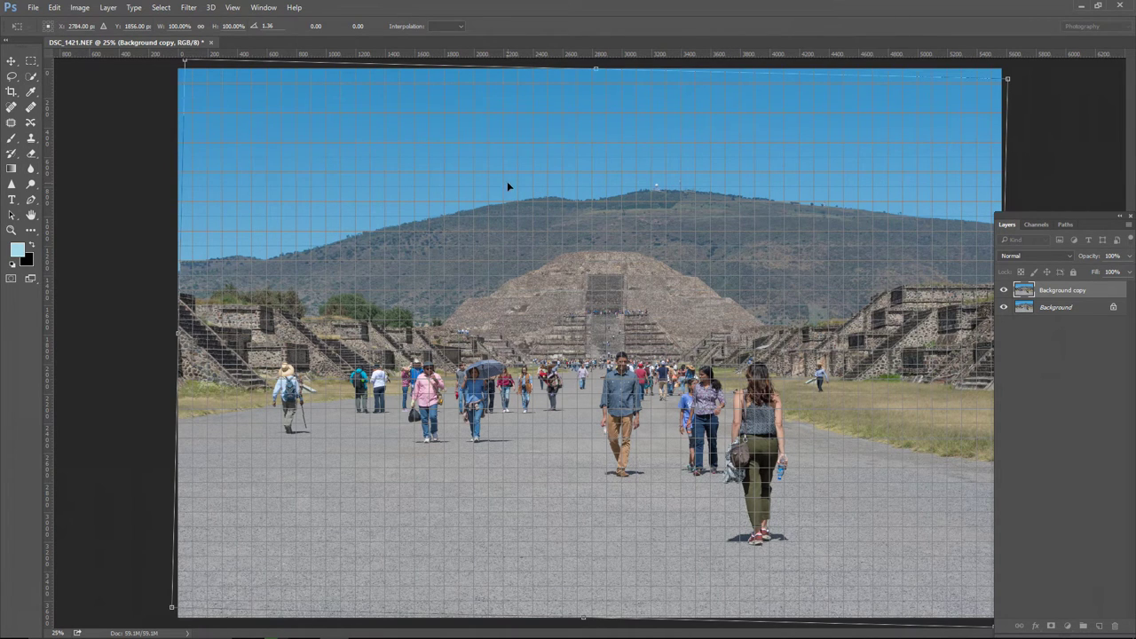
key(t)
key(Return)
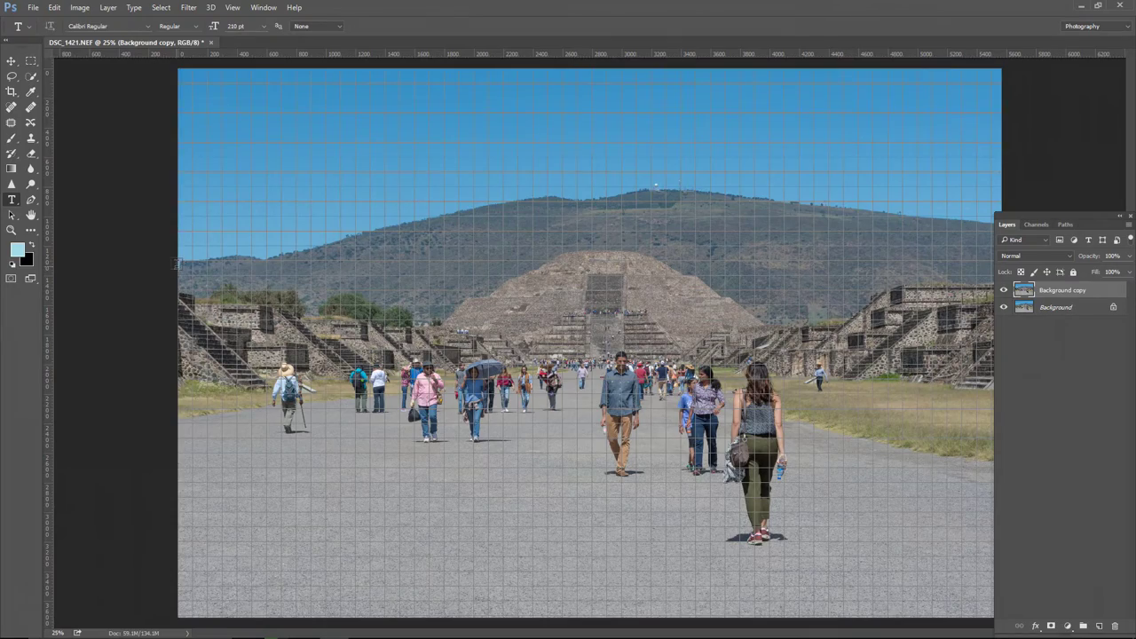
Hide the original Background layer and inspect the edges of the rotated copy across the whole canvas
key(ctrl+plus)
drag(199, 267, 661, 293)
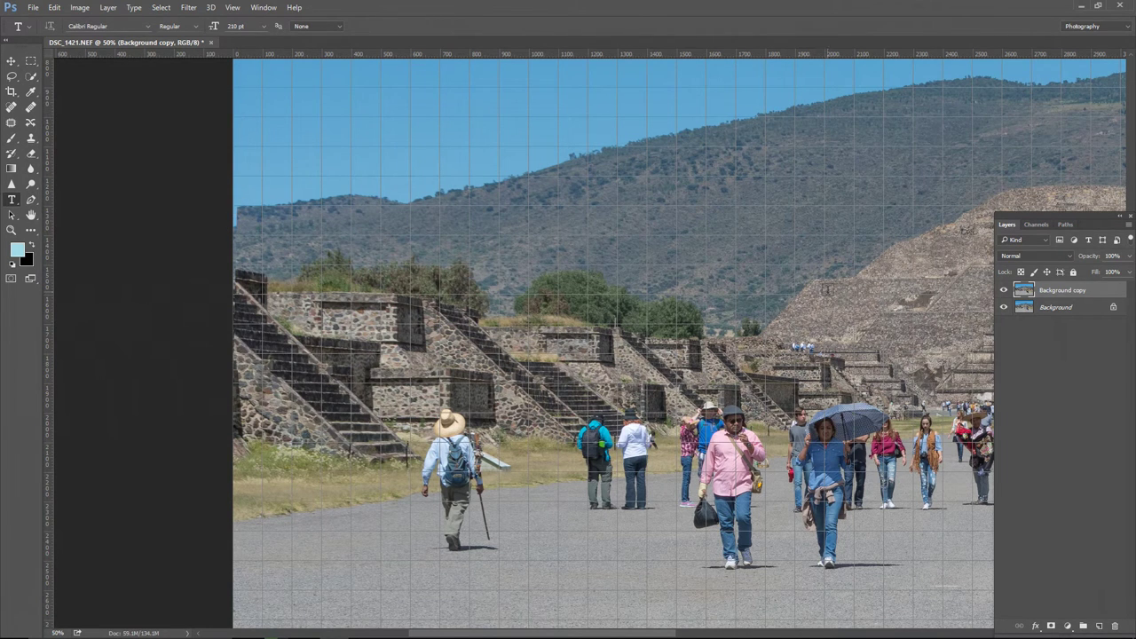
click(1003, 307)
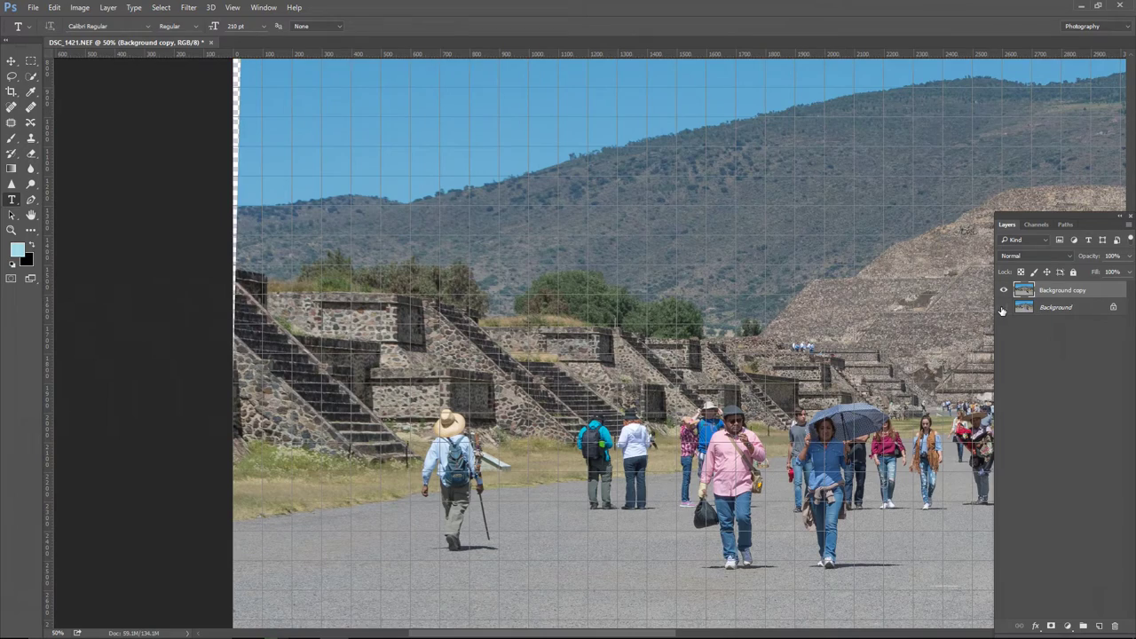
key(ctrl+minus)
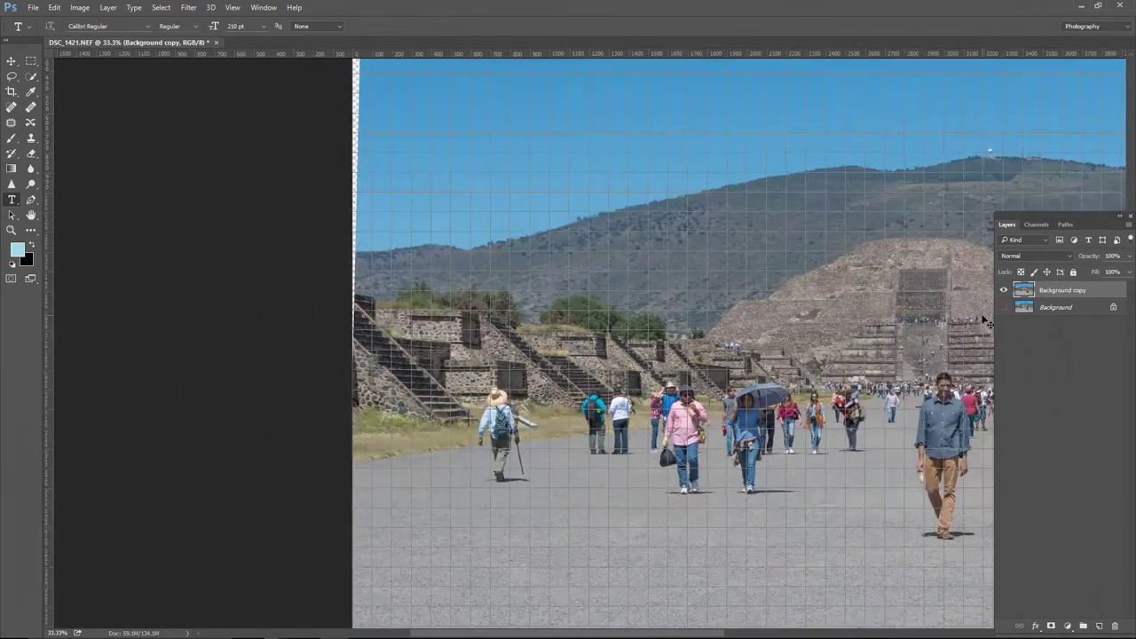
key(ctrl+minus)
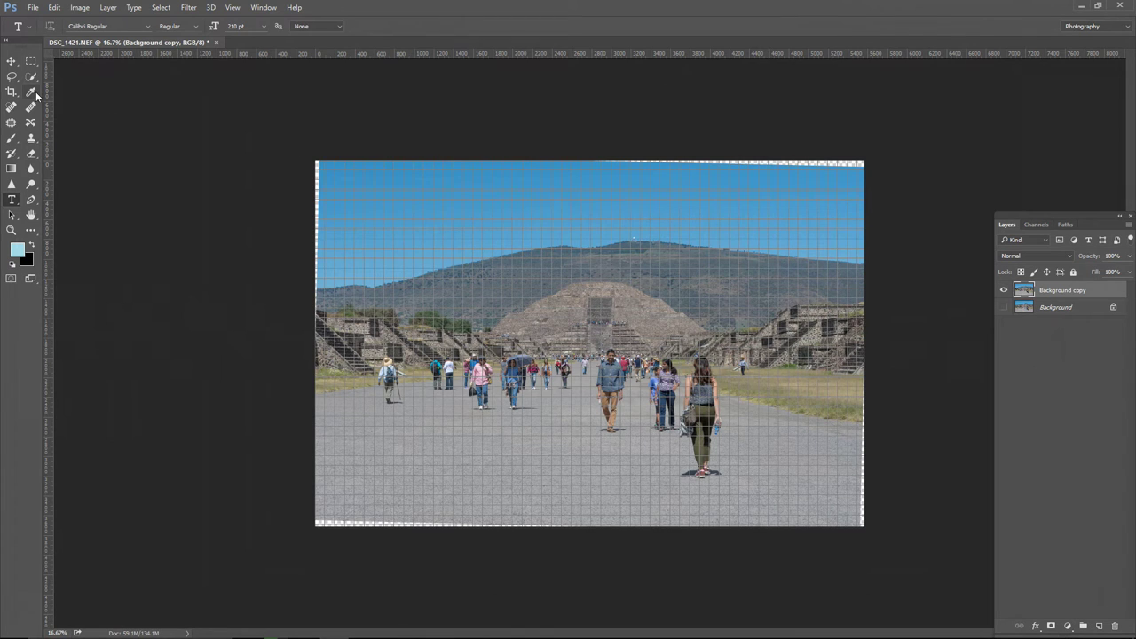
Turn off the grid display over the image
click(230, 8)
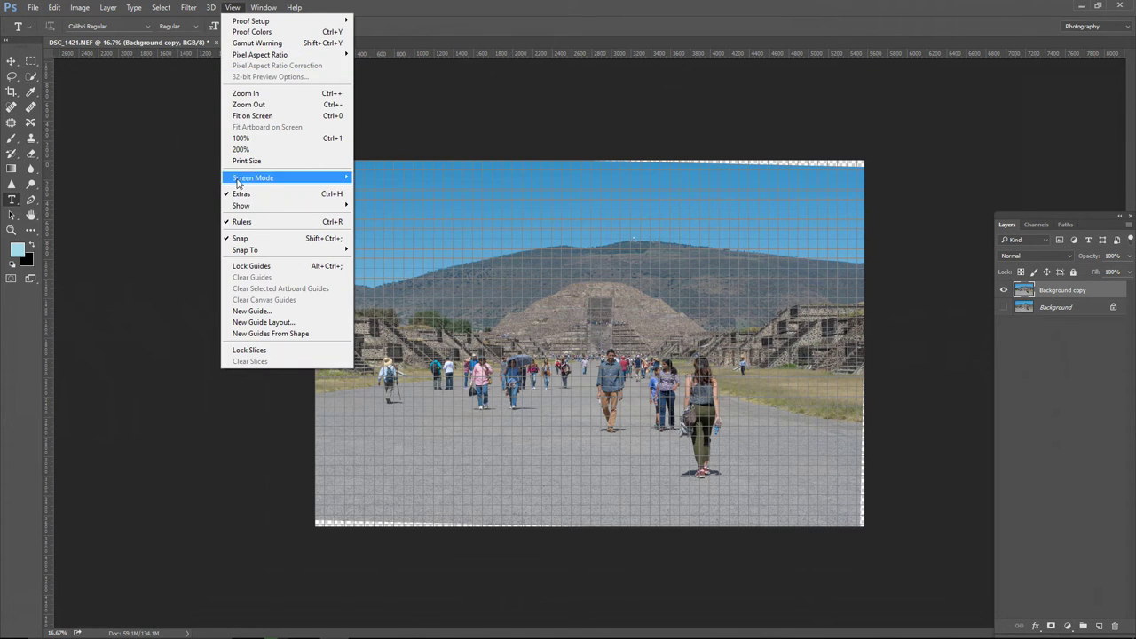
mouse_move(232, 208)
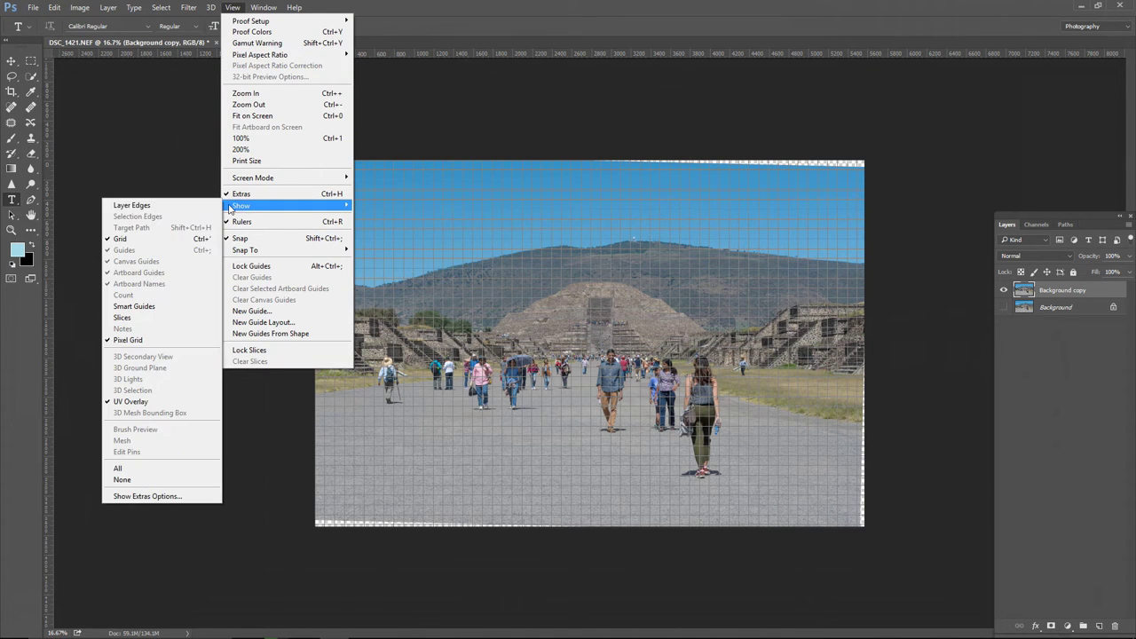
click(124, 239)
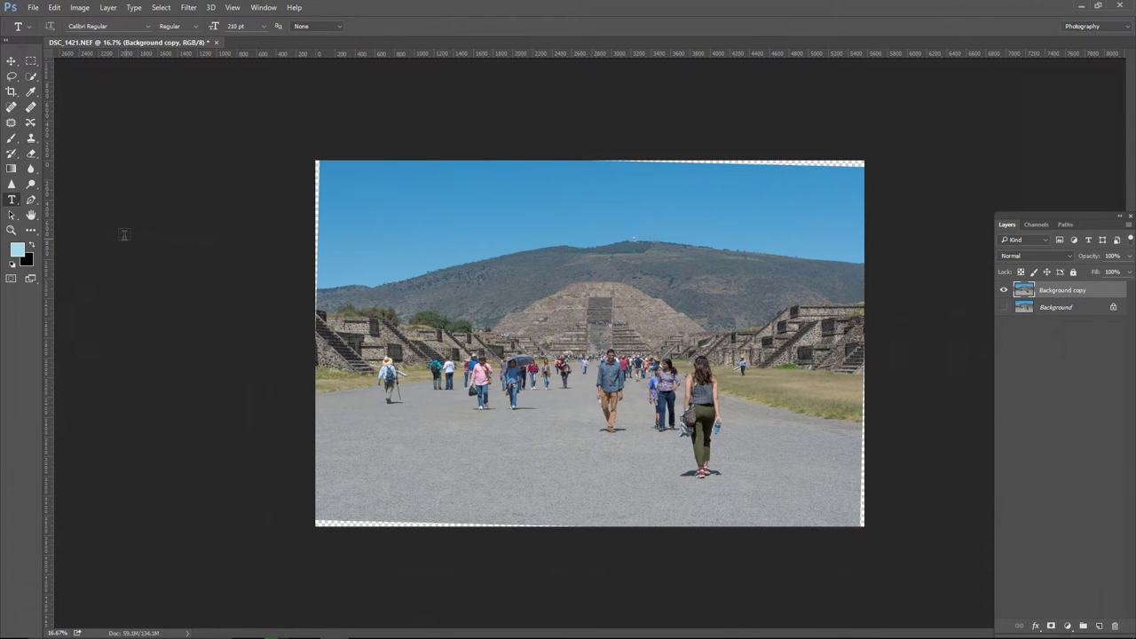
Select a rectangle just inside the transparent edges of the rotated photo and crop the image to it
click(32, 60)
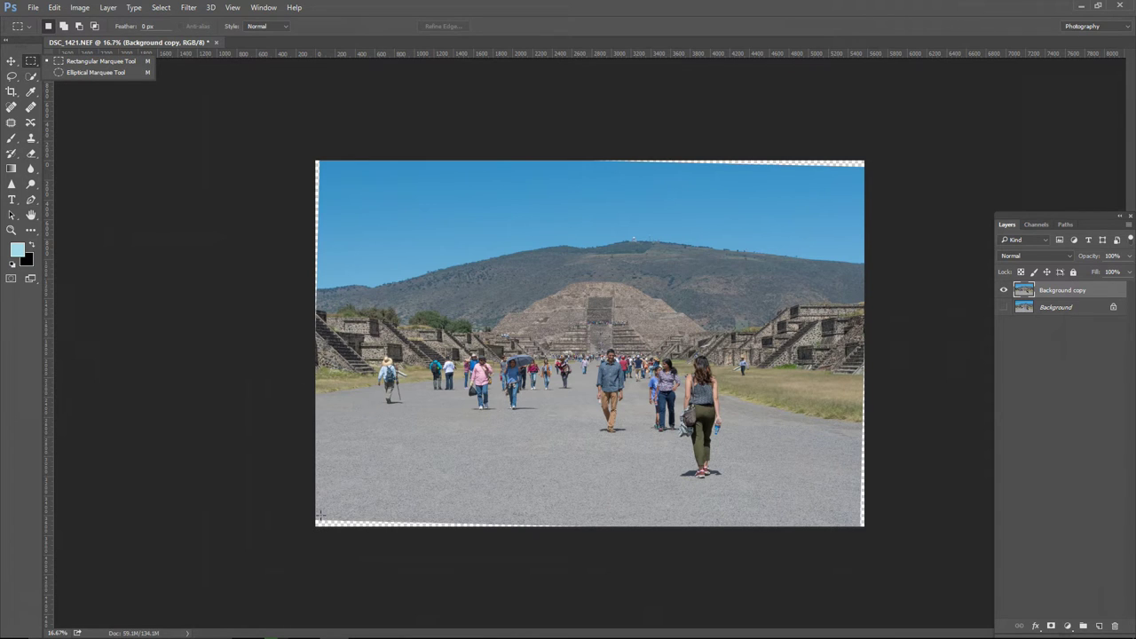
drag(322, 513, 857, 169)
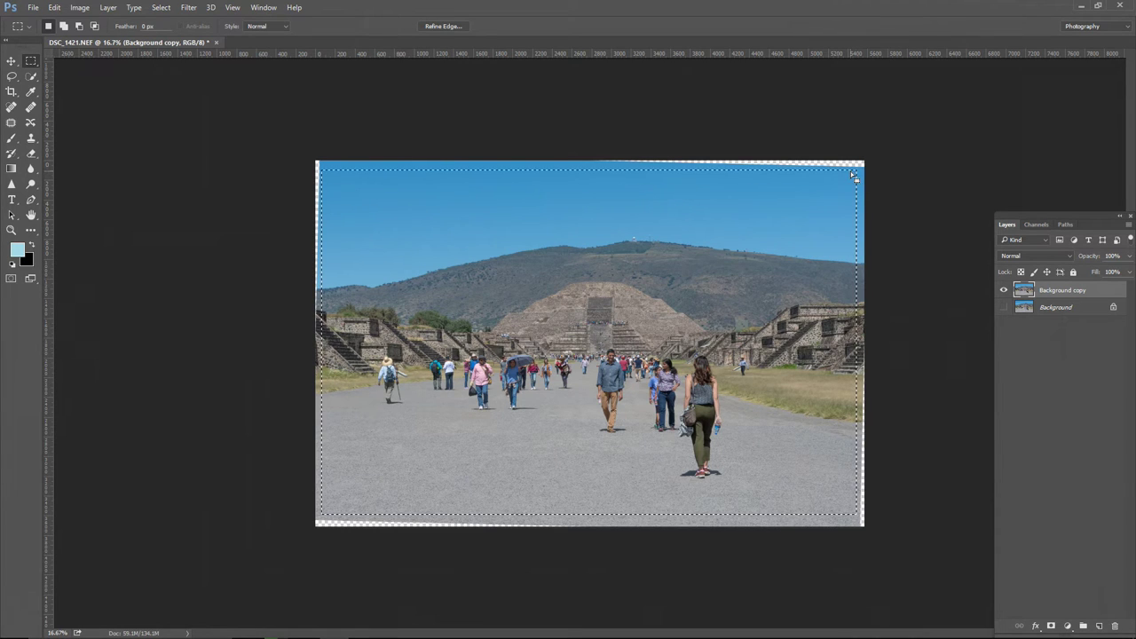
click(79, 7)
click(86, 126)
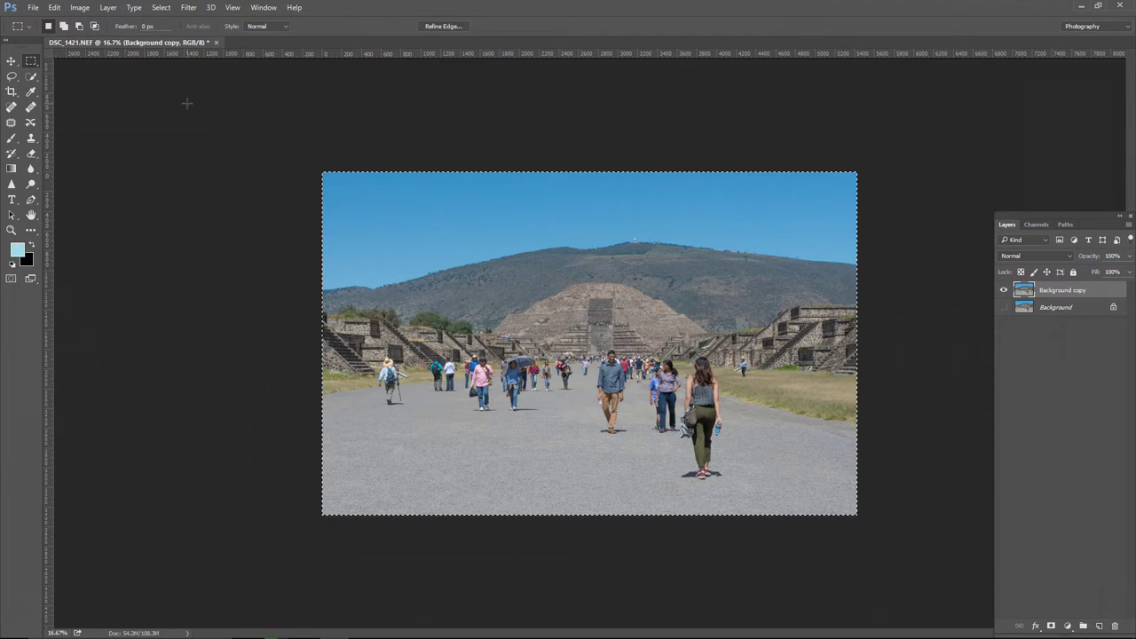
Save the photo in Photoshop format as Pyramid with Maximize Compatibility on, and clear the selection
click(33, 8)
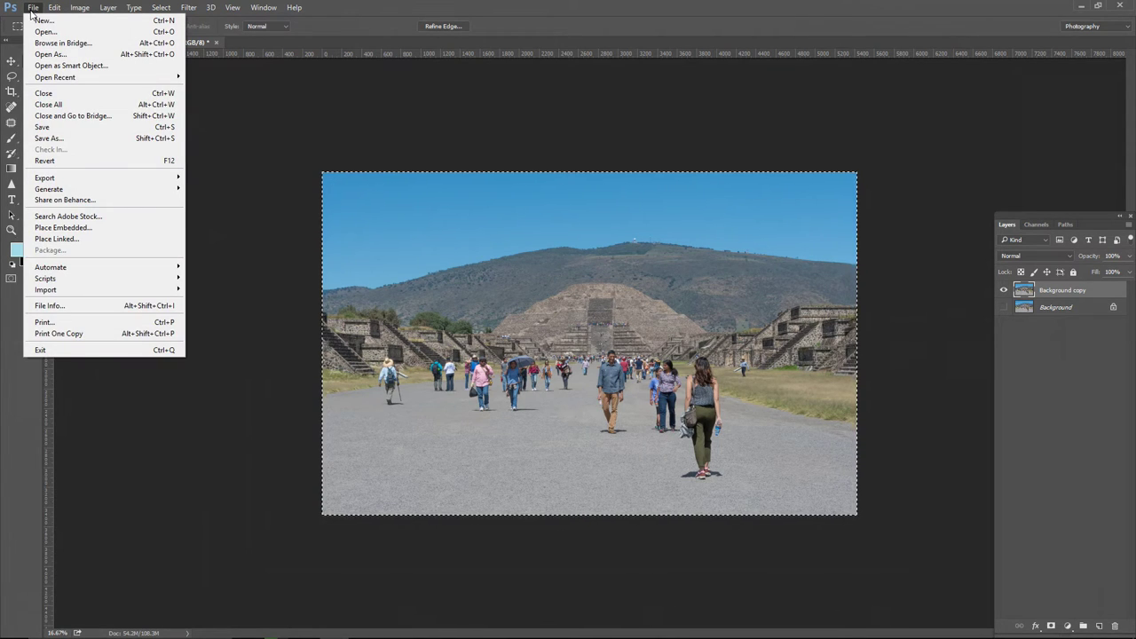
click(55, 139)
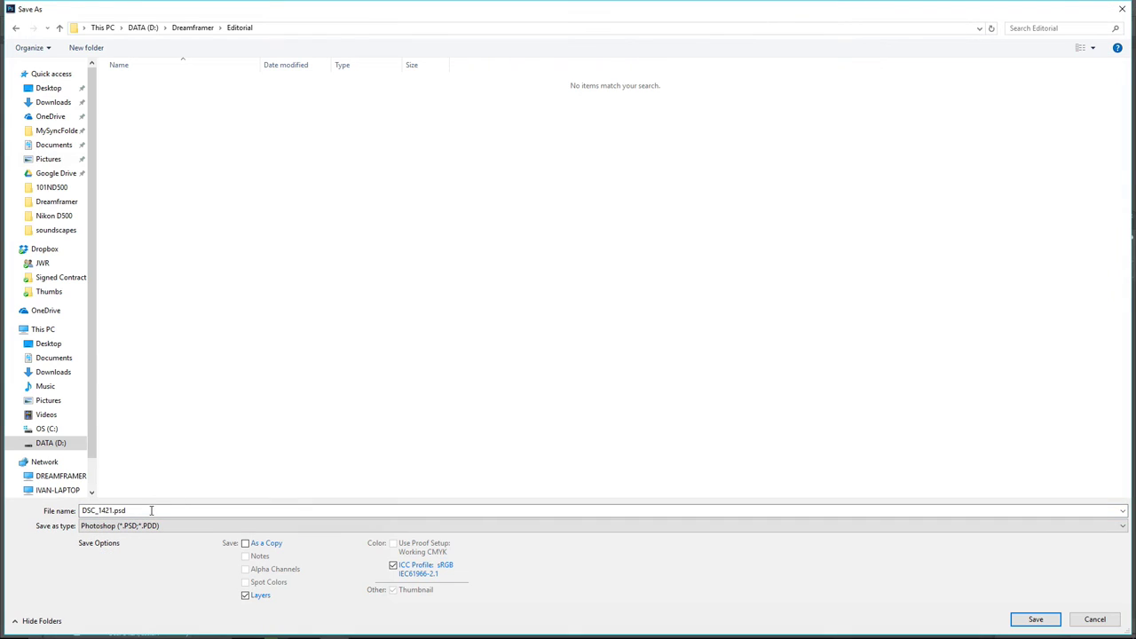
click(148, 512)
double_click(148, 511)
text(Pyramid)
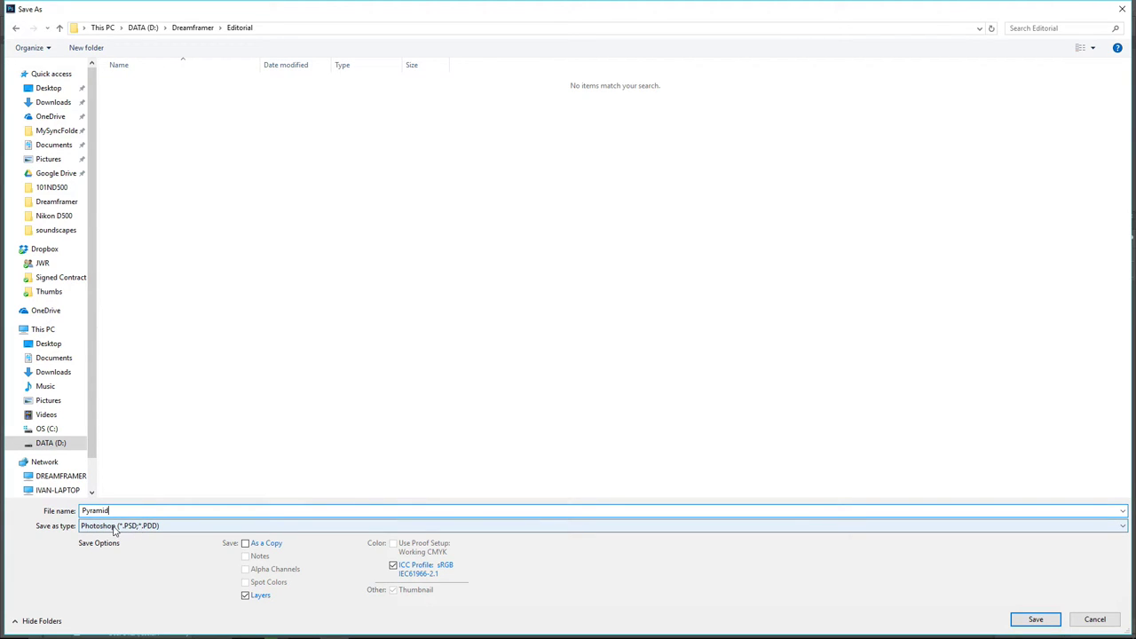
click(1034, 622)
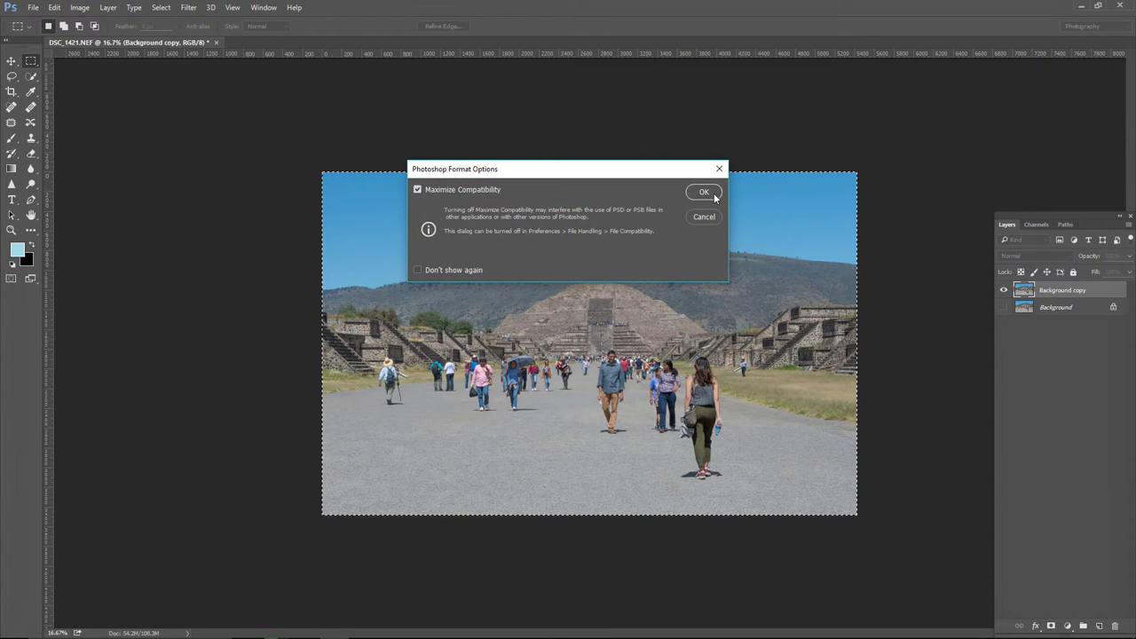
click(703, 193)
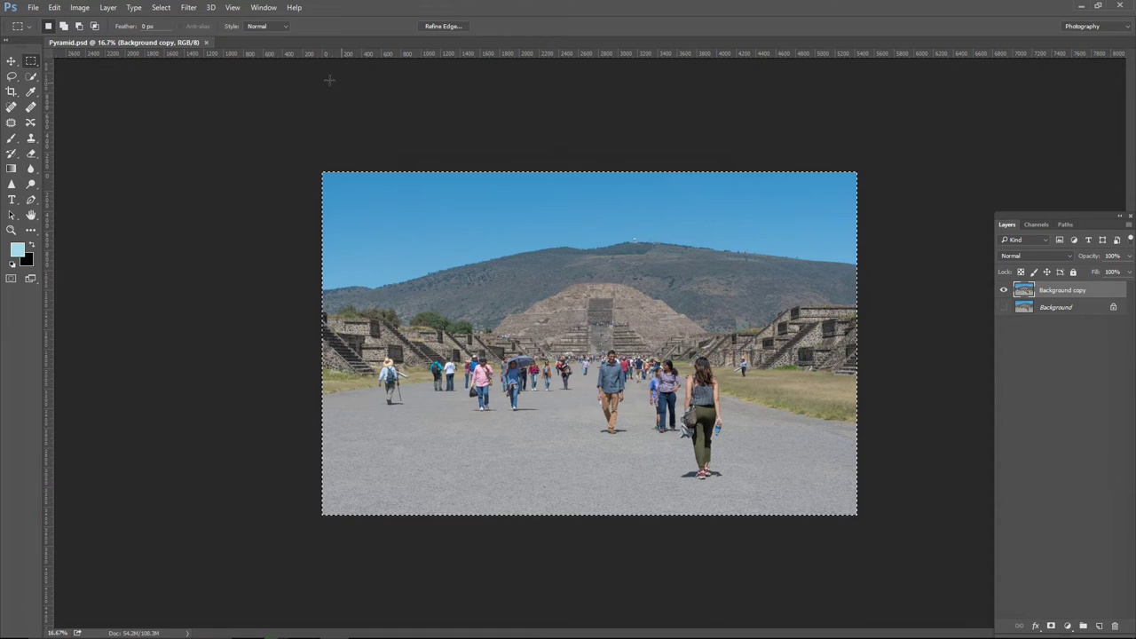
click(160, 7)
click(171, 35)
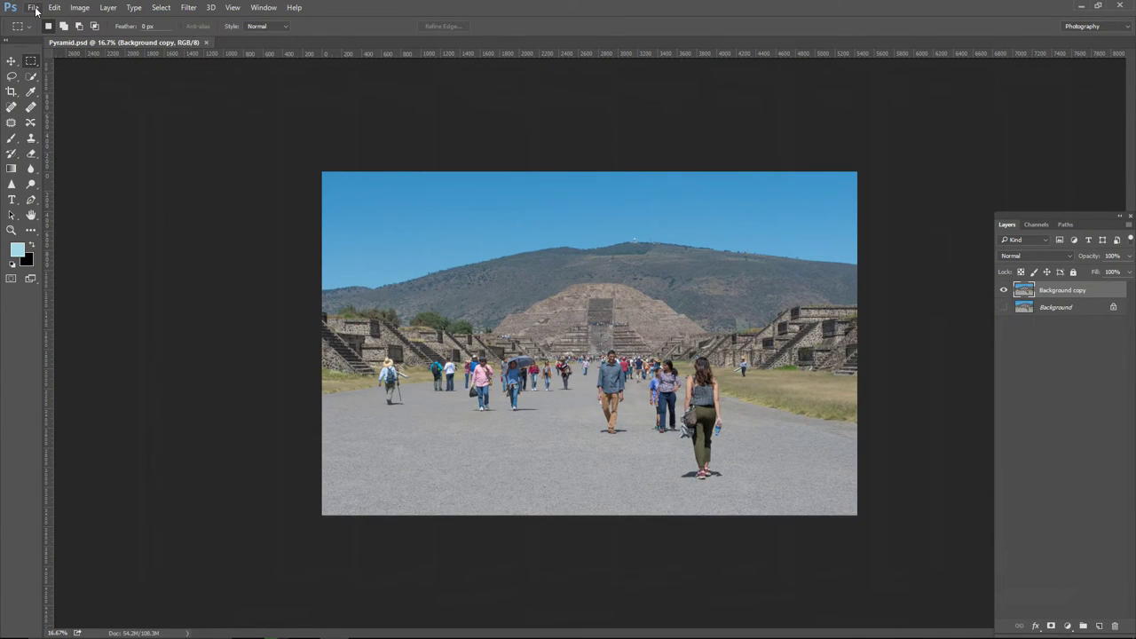
Set the document title in the file info to "Tourists Visiting the Pyramid of the Moon"
click(34, 8)
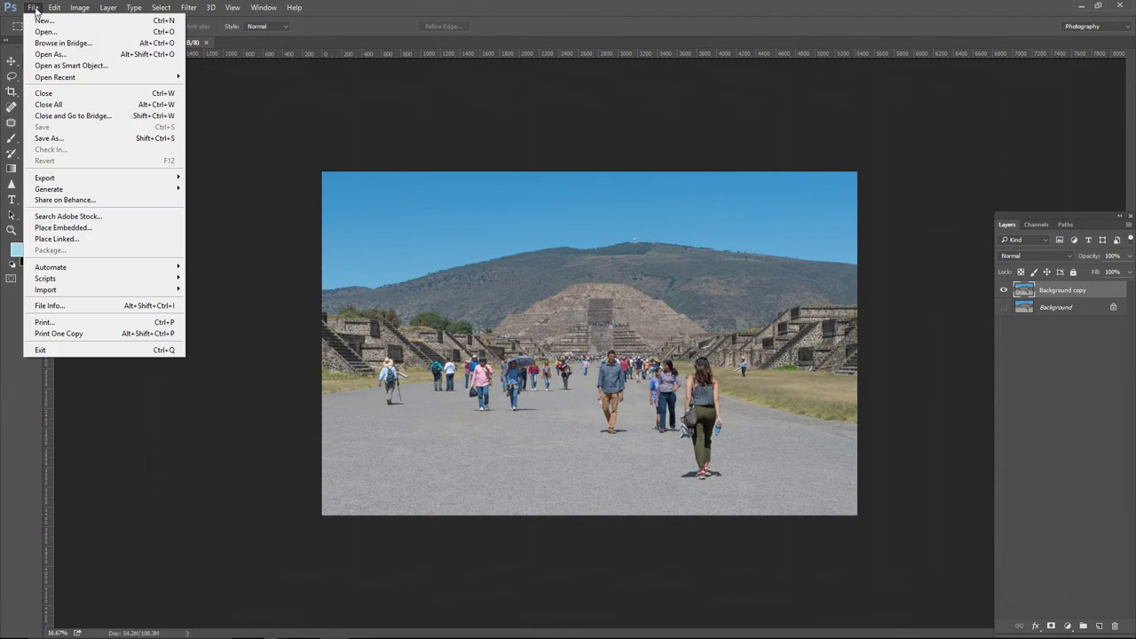
click(67, 306)
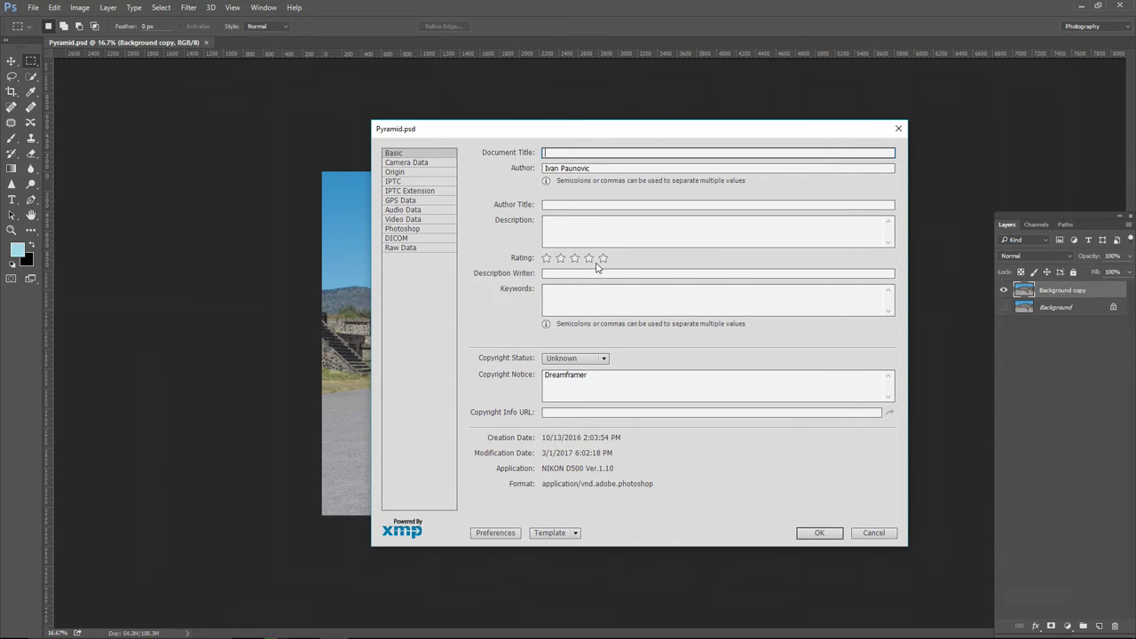
text(Tourists Visiting the Pyramid of the Moon)
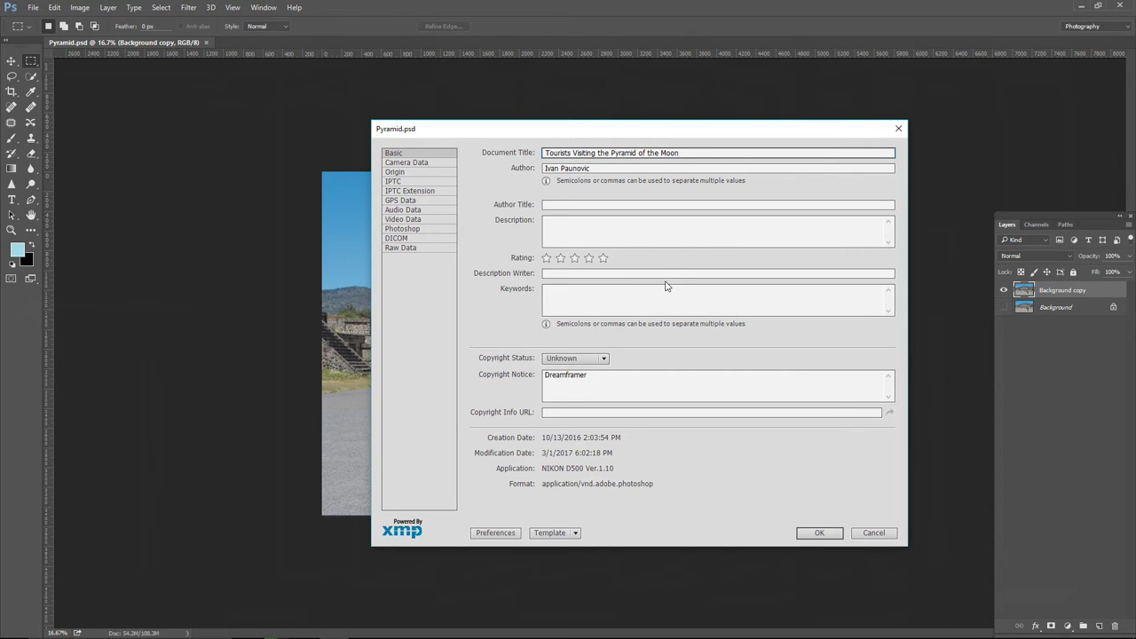
Start the file description with the location and date "San Juan Teotihuacan, Mexico - October 13, 2016:"
click(620, 226)
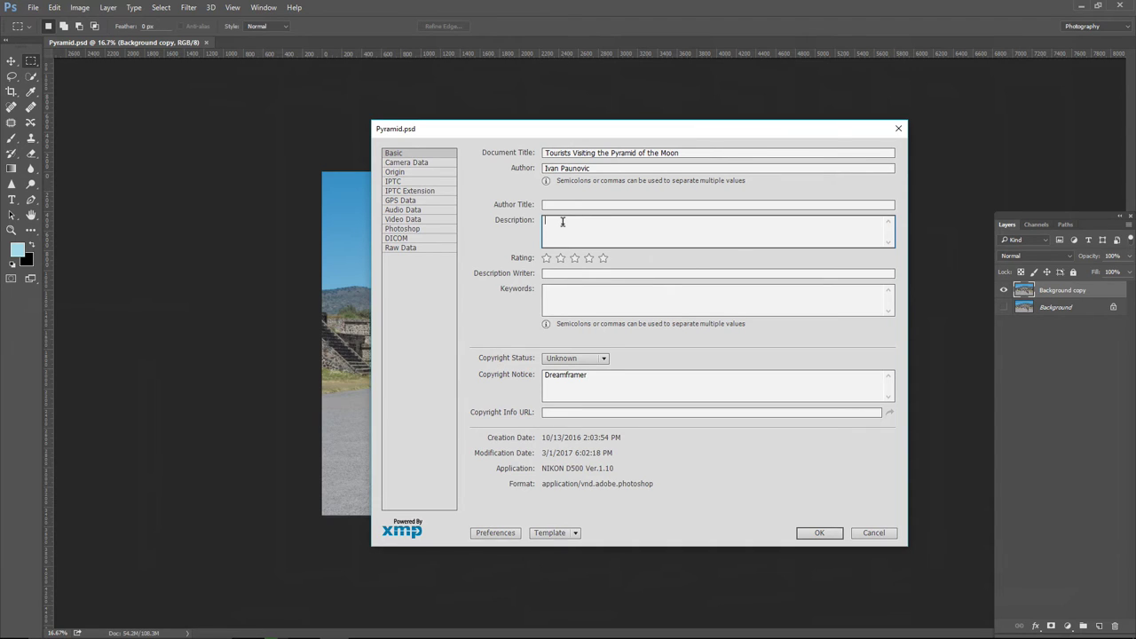
text(San Juan Teotihuacan, Mexico - October )
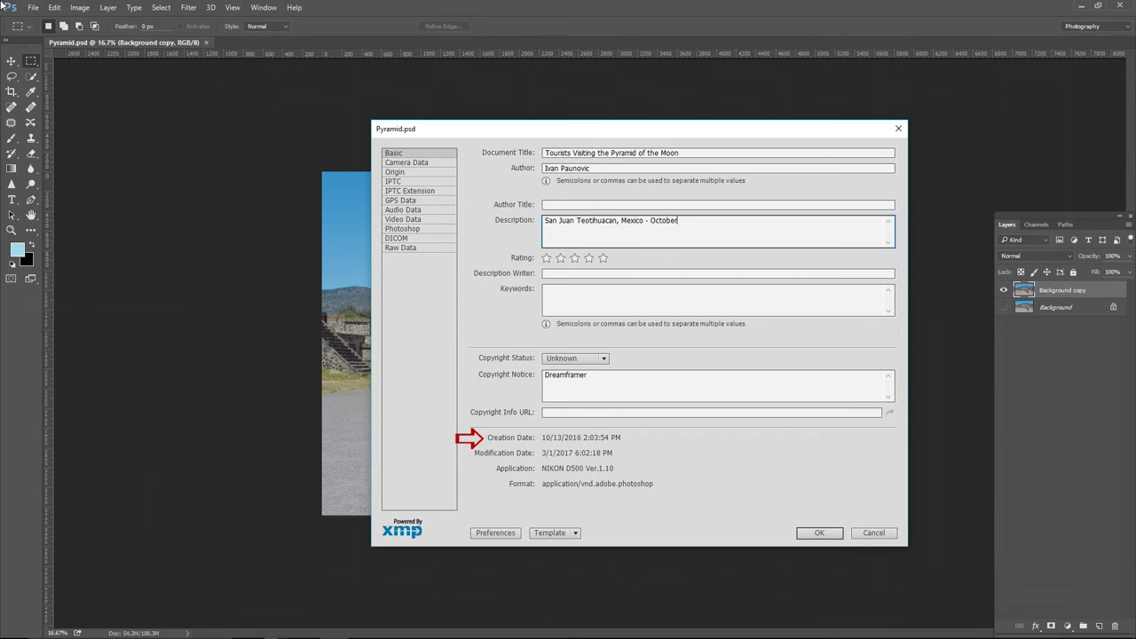
text(13, 2016:)
Add to the description "Tourists walking along the Avenue of the Dead, visiting the Pyramid of the Moon in San Juan Teotihuacan, near Mexico City, Mexico."
text(Tourists walking alo)
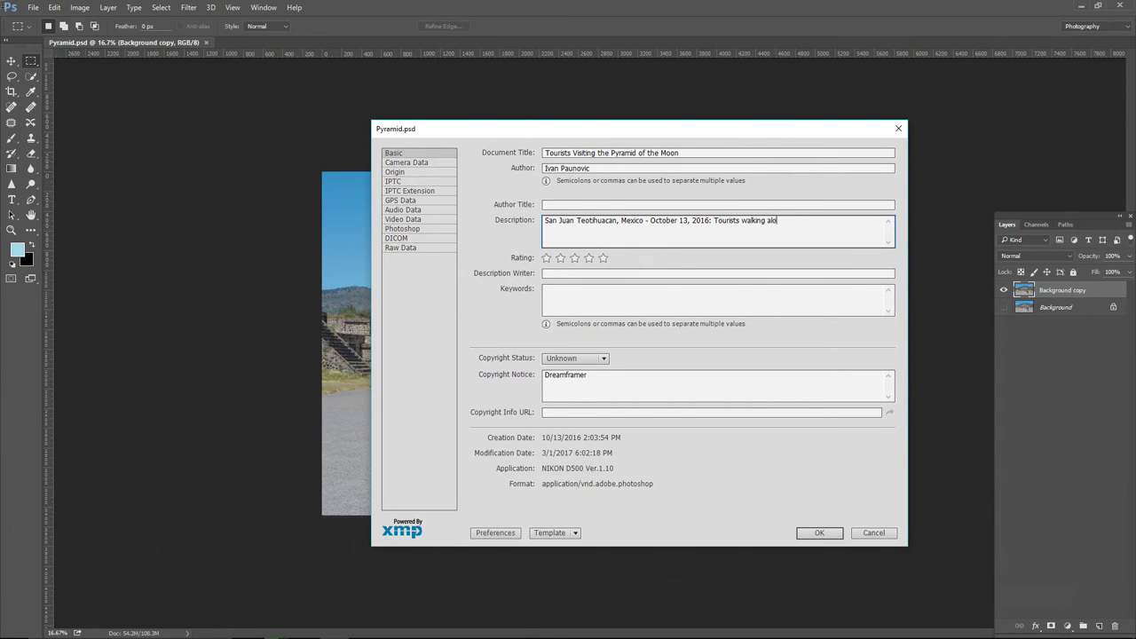
text(ng the Avenue of the Dead, visiting the Pyramid of the)
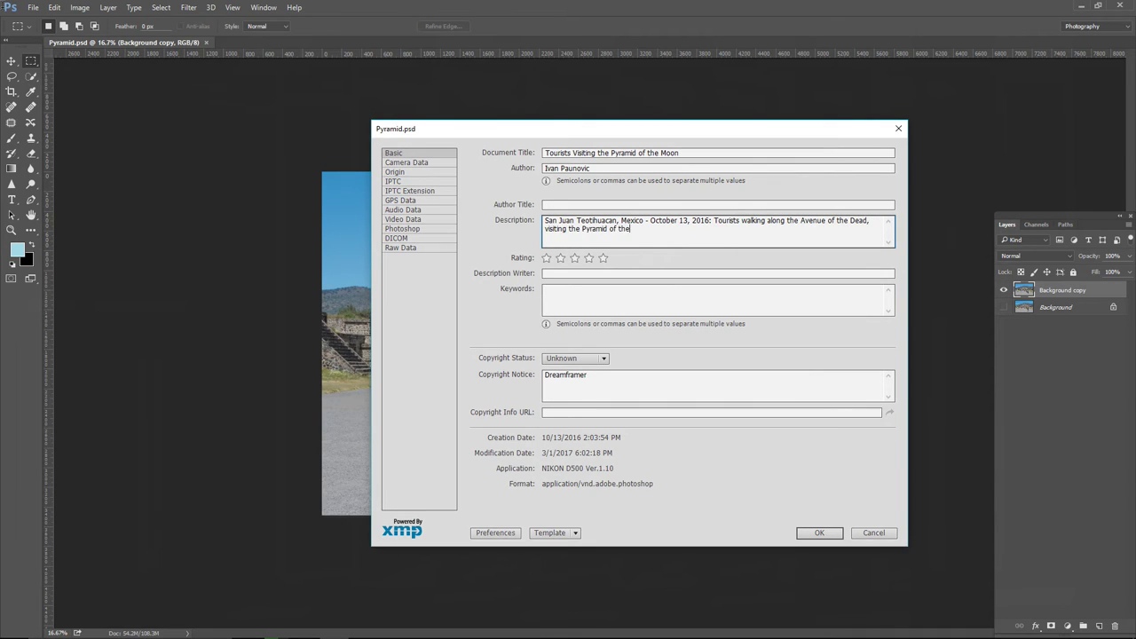
text( Moon in San Juan Teotihuacan, near Mexico City, Mexico.)
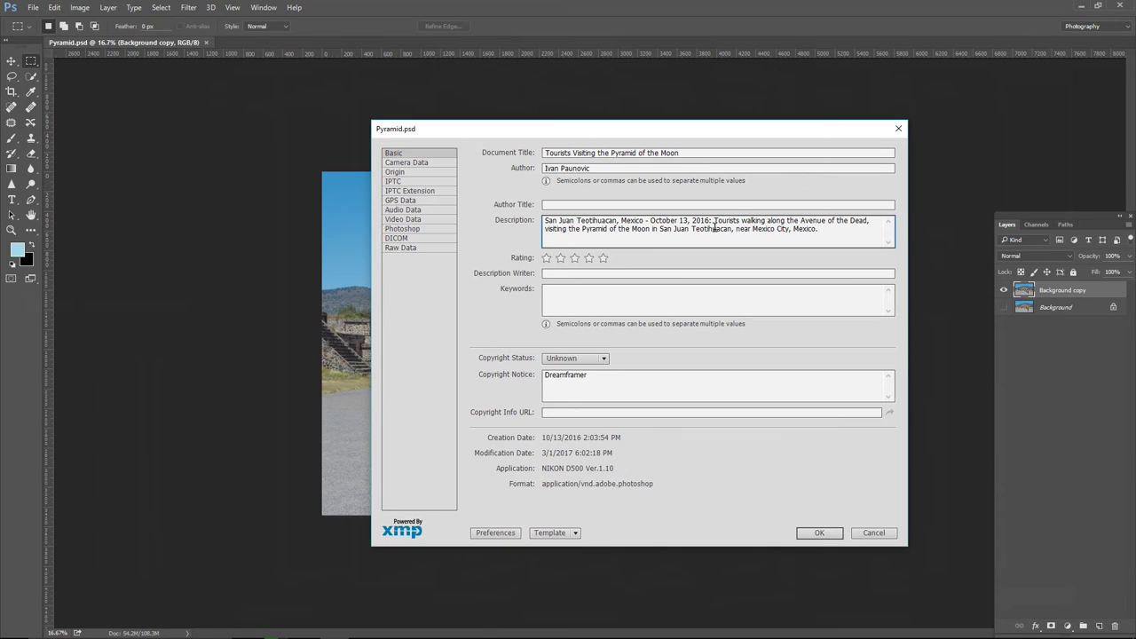
Review the description's parts in turn: the place, the date, the colon and the sentence about the tourists
drag(819, 229, 543, 221)
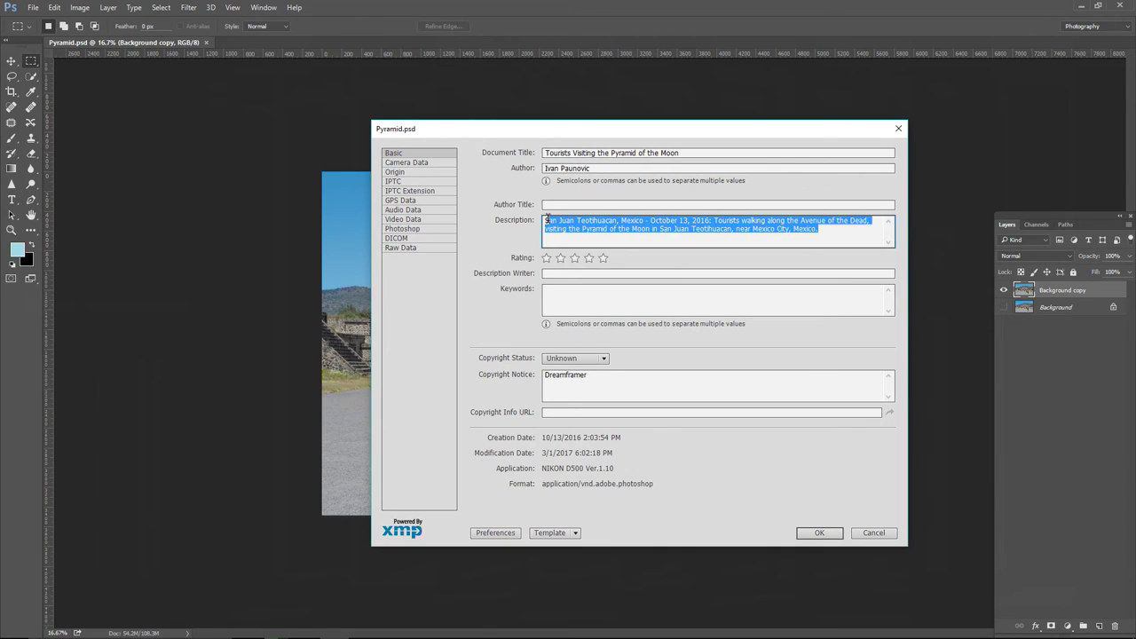
click(611, 237)
drag(544, 220, 618, 220)
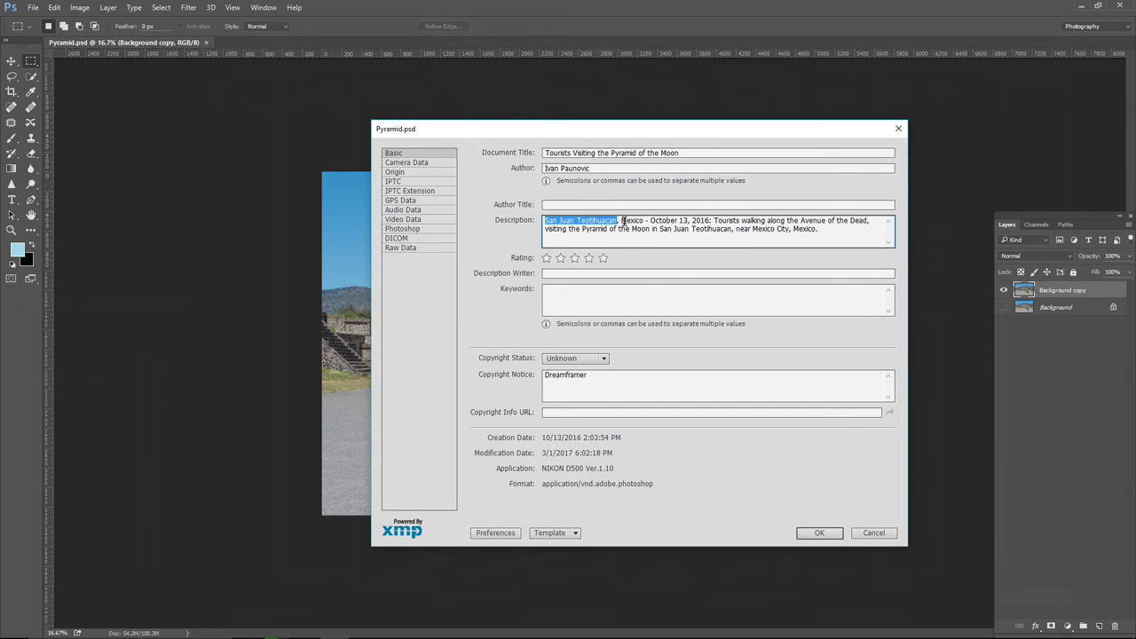
drag(621, 221, 712, 221)
click(710, 221)
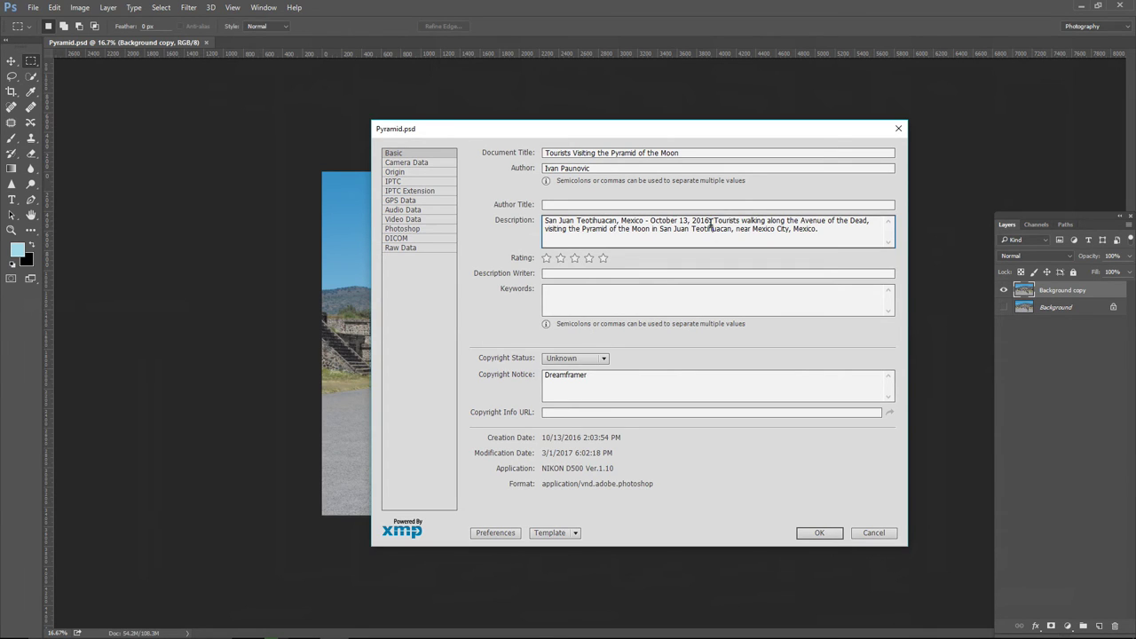
text(:)
drag(715, 218, 683, 232)
drag(721, 231, 829, 234)
click(829, 233)
Set the copyright status of the photo to Copyrighted
click(589, 354)
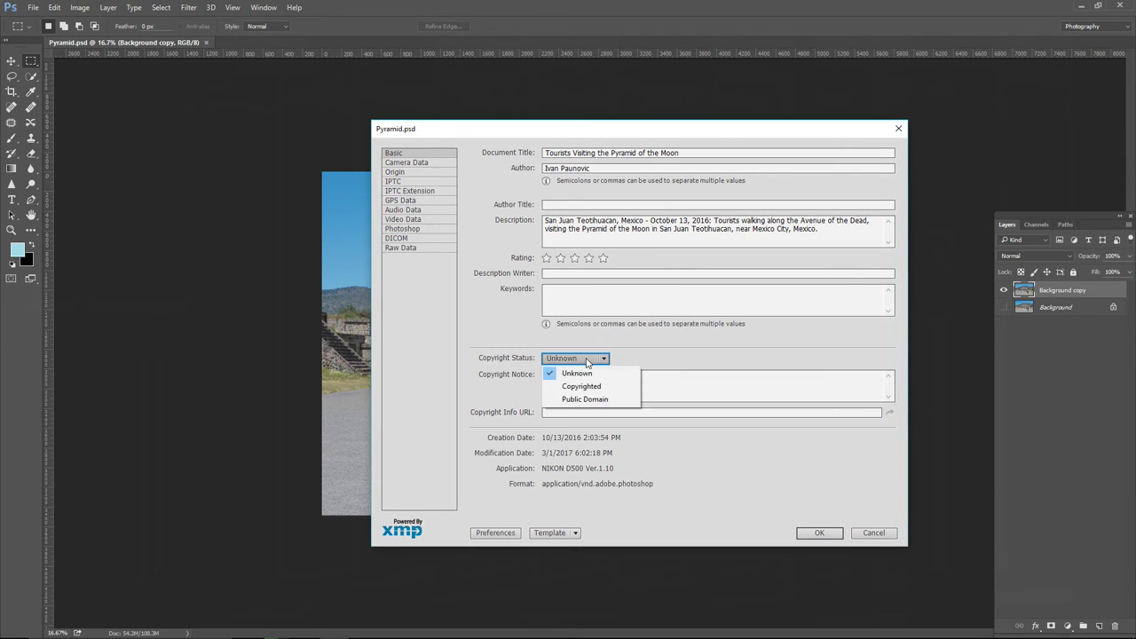
click(581, 383)
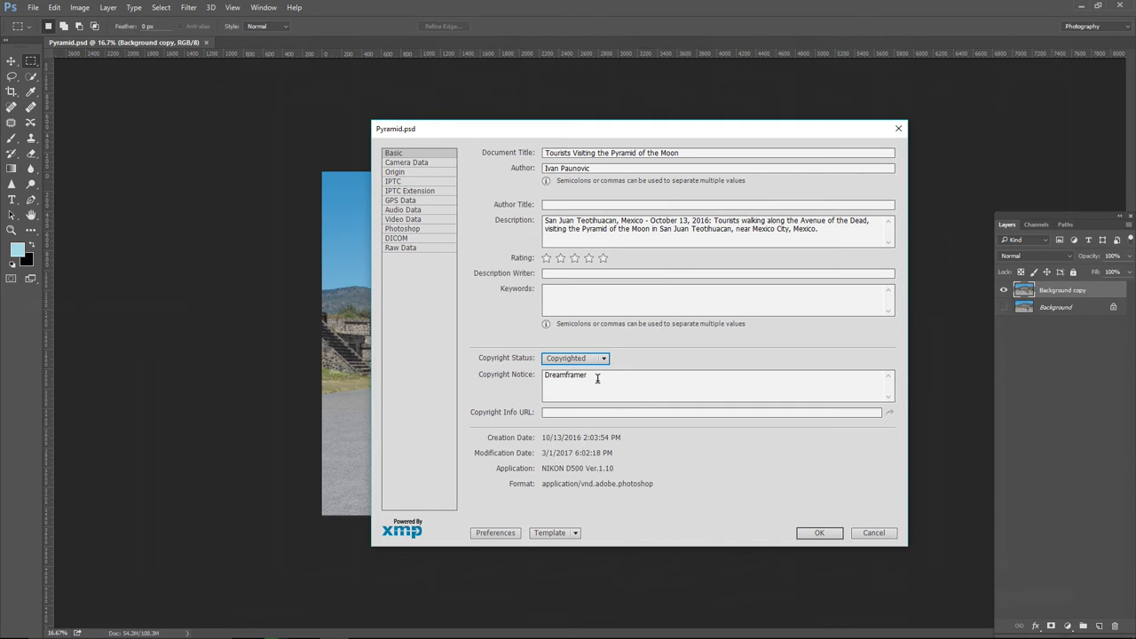
Apply the file info and save Pyramid.psd with its new metadata
click(817, 532)
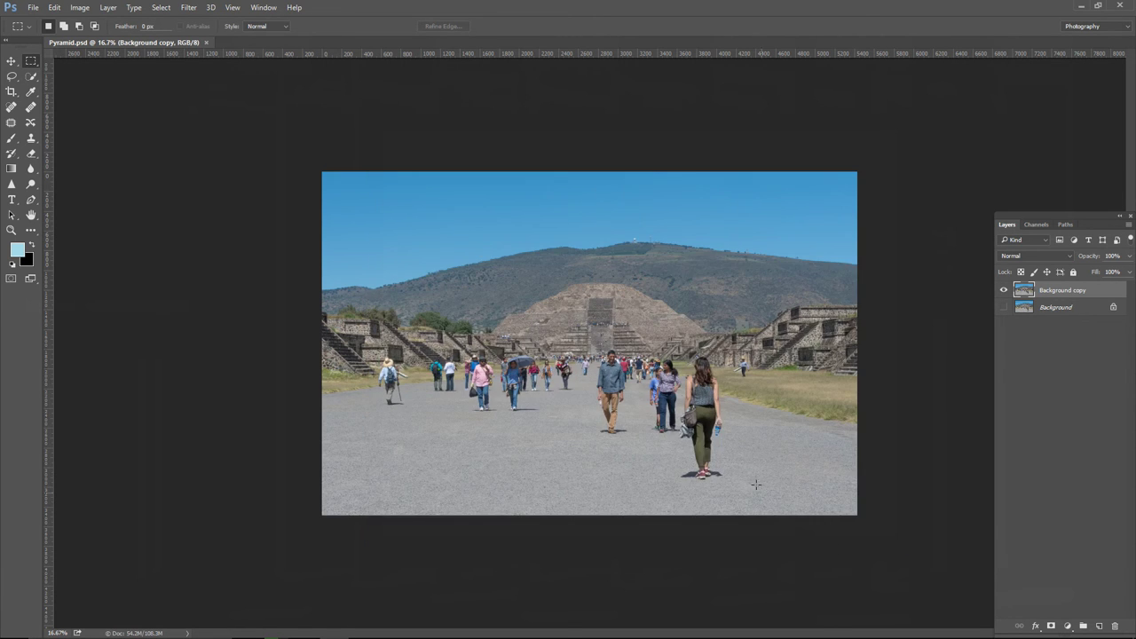
click(32, 8)
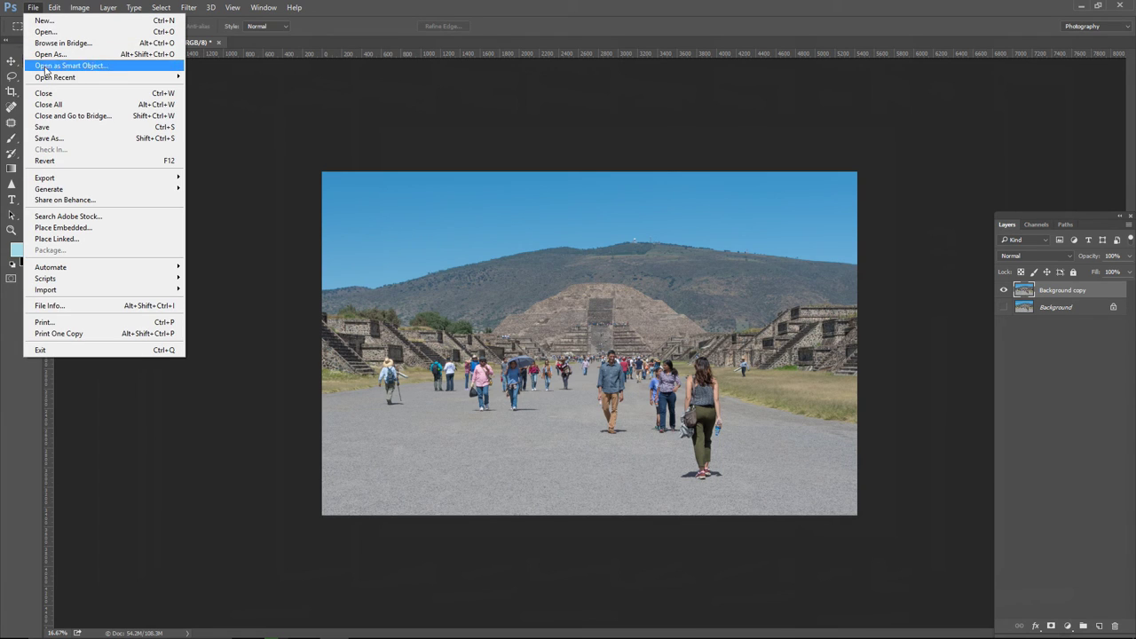
click(46, 129)
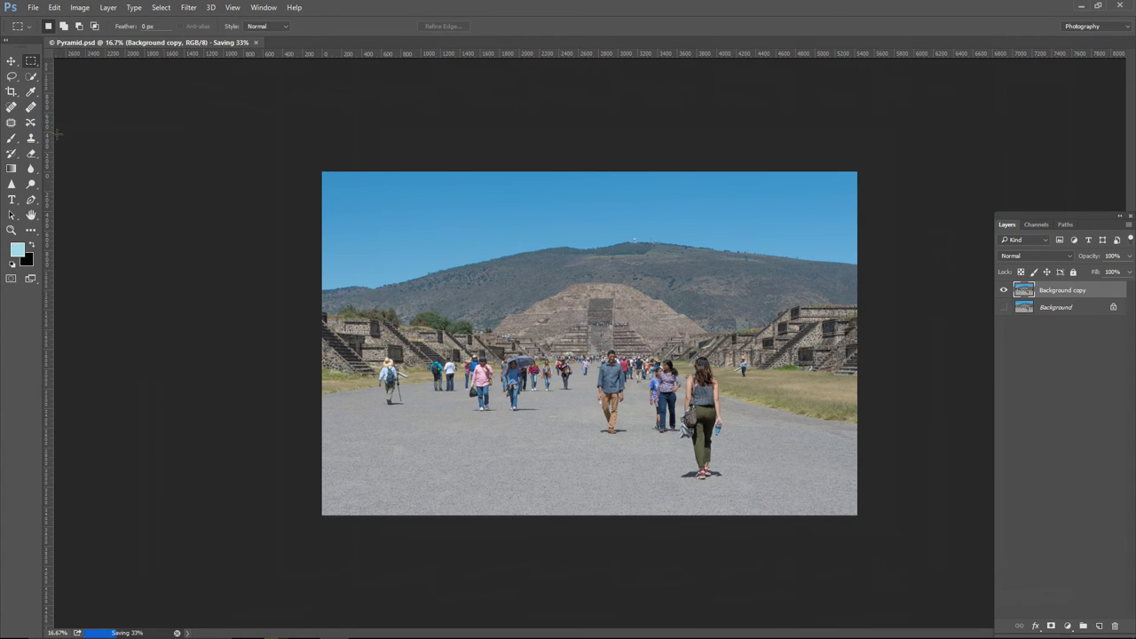
Save the photo as a JPEG in the Editorial folder at quality 12 (Maximum) with the Baseline ("Standard") format option
click(38, 8)
click(50, 139)
click(118, 525)
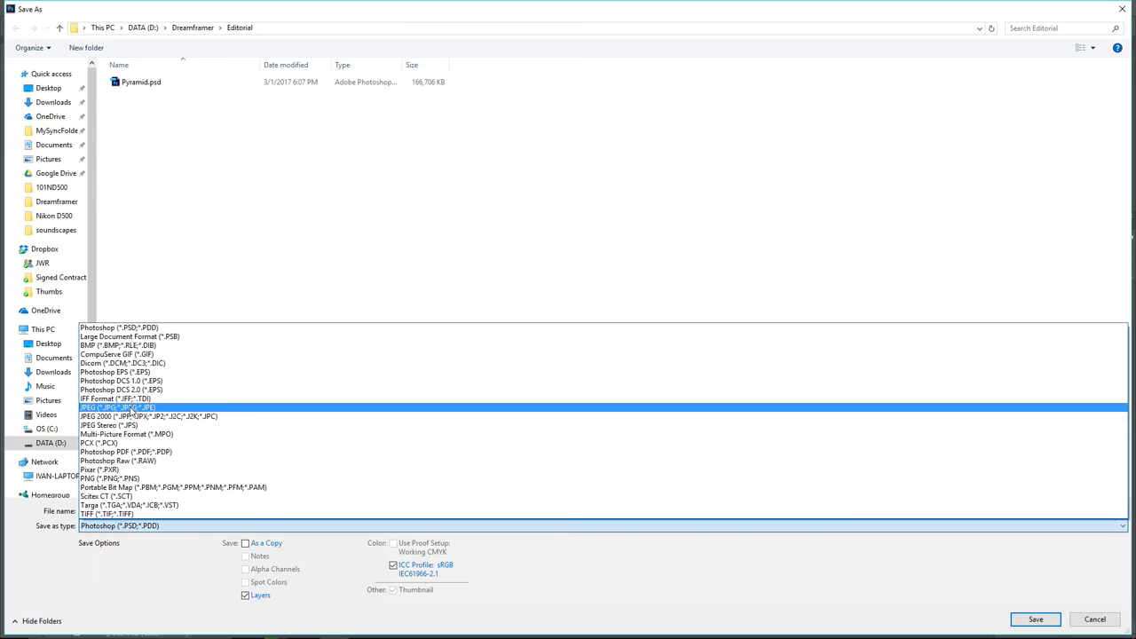
click(132, 410)
click(1030, 619)
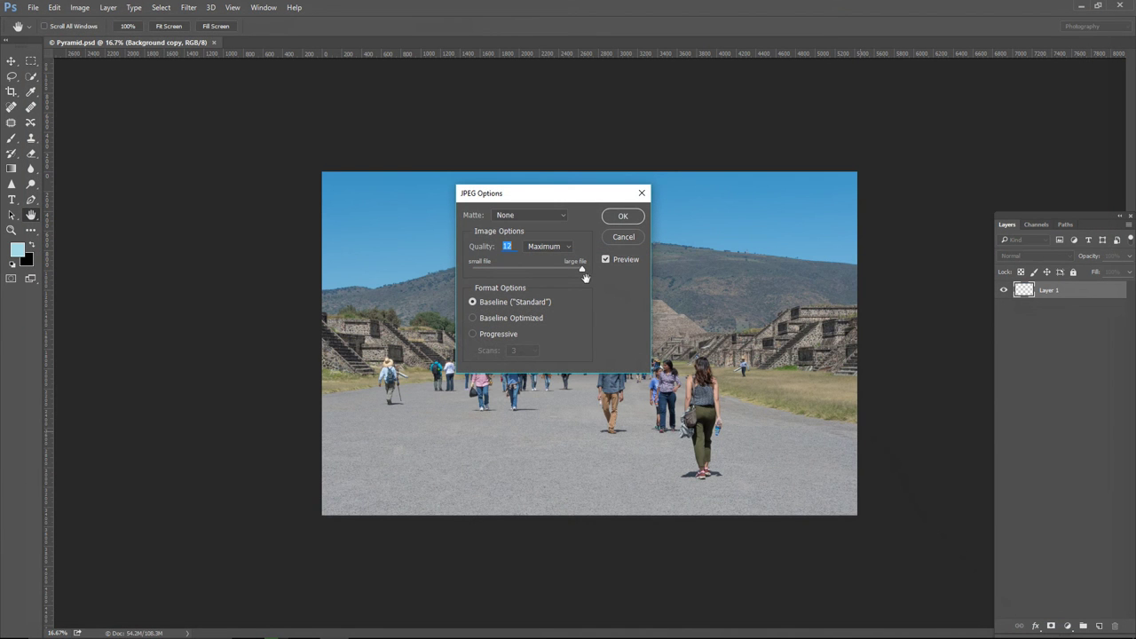
click(620, 219)
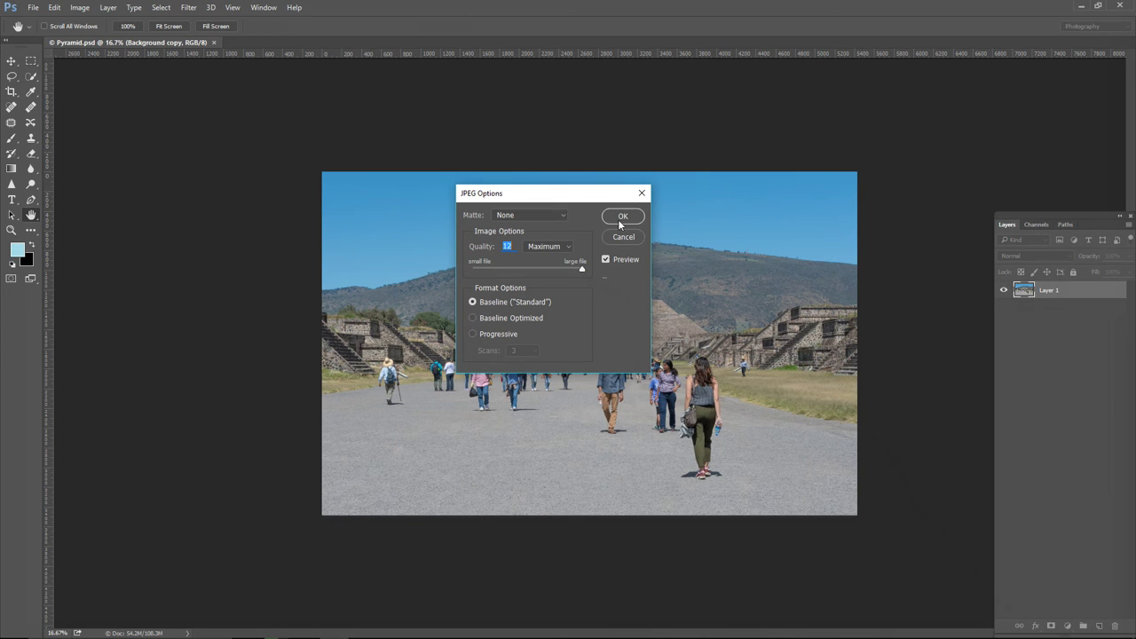